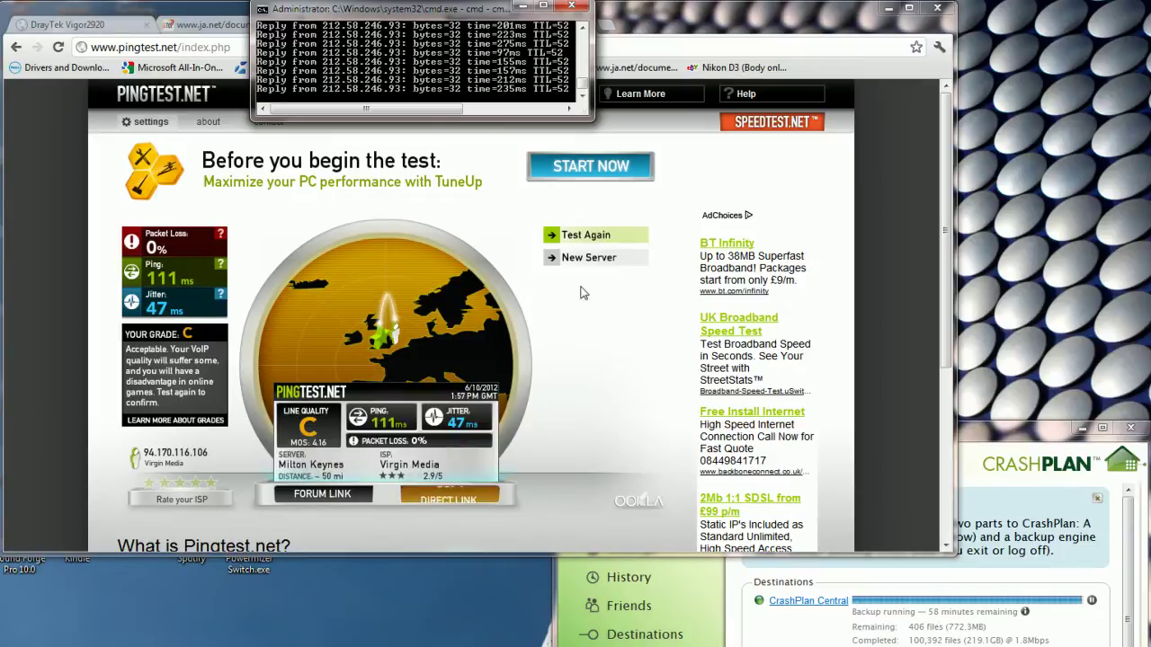
# Rerun the Pingtest.net test, stop the ping at a 195 ms average, and launch netmon.
pyautogui.click(580, 235)
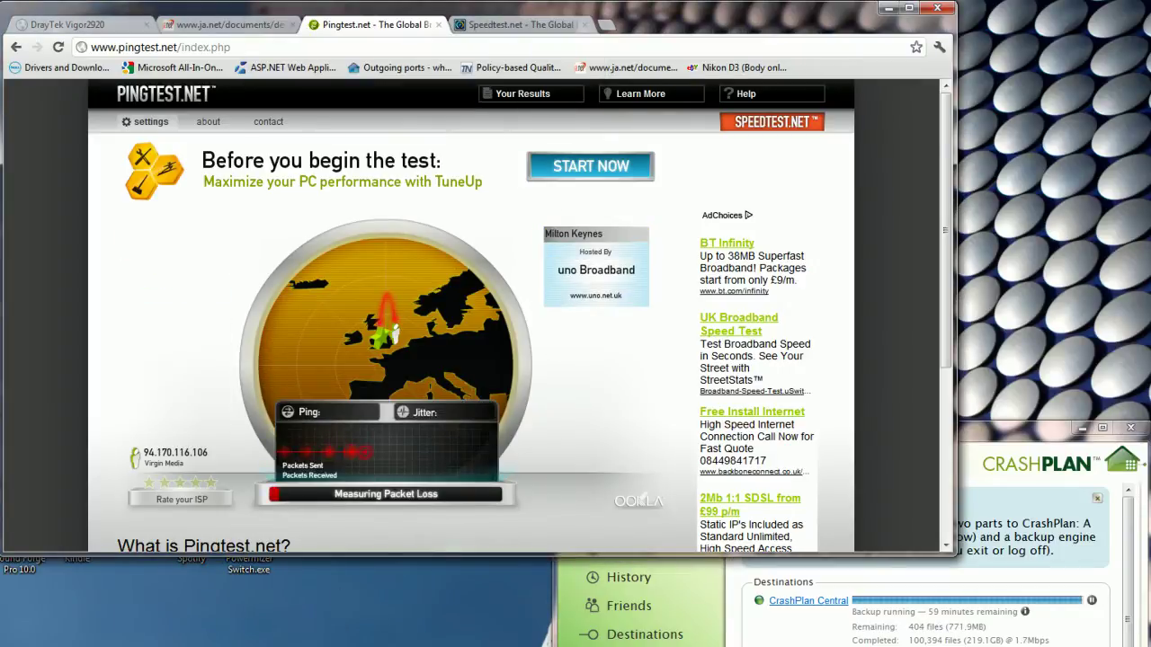
pyautogui.hotkey('alt', 'Tab')
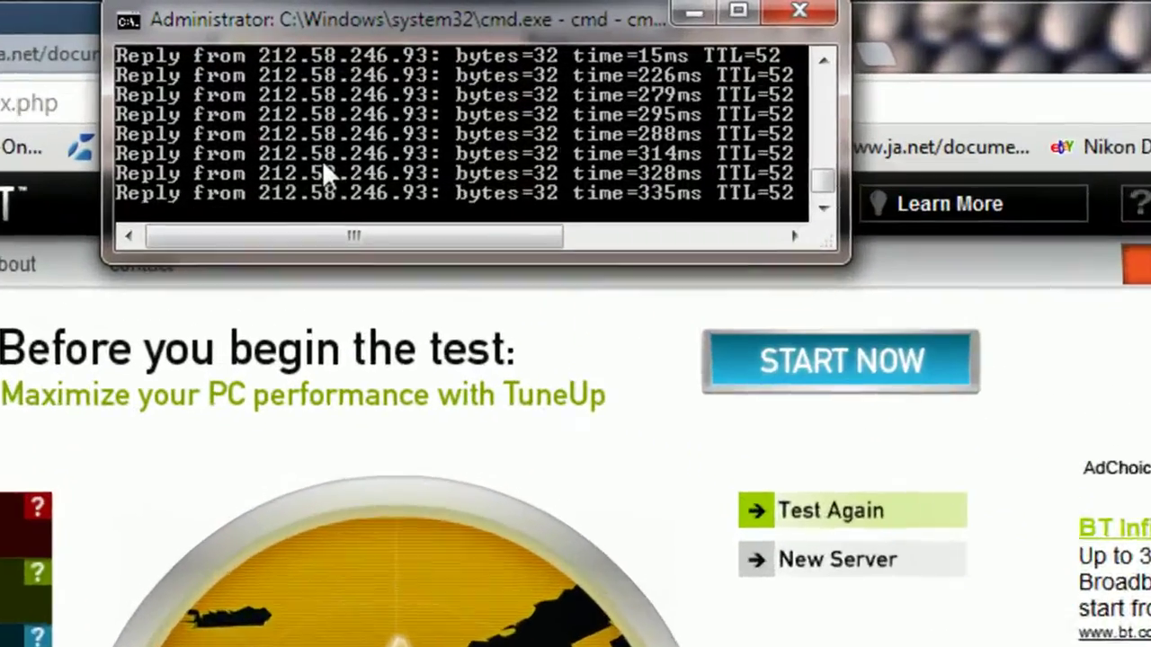
pyautogui.hotkey('ctrl', 'c')
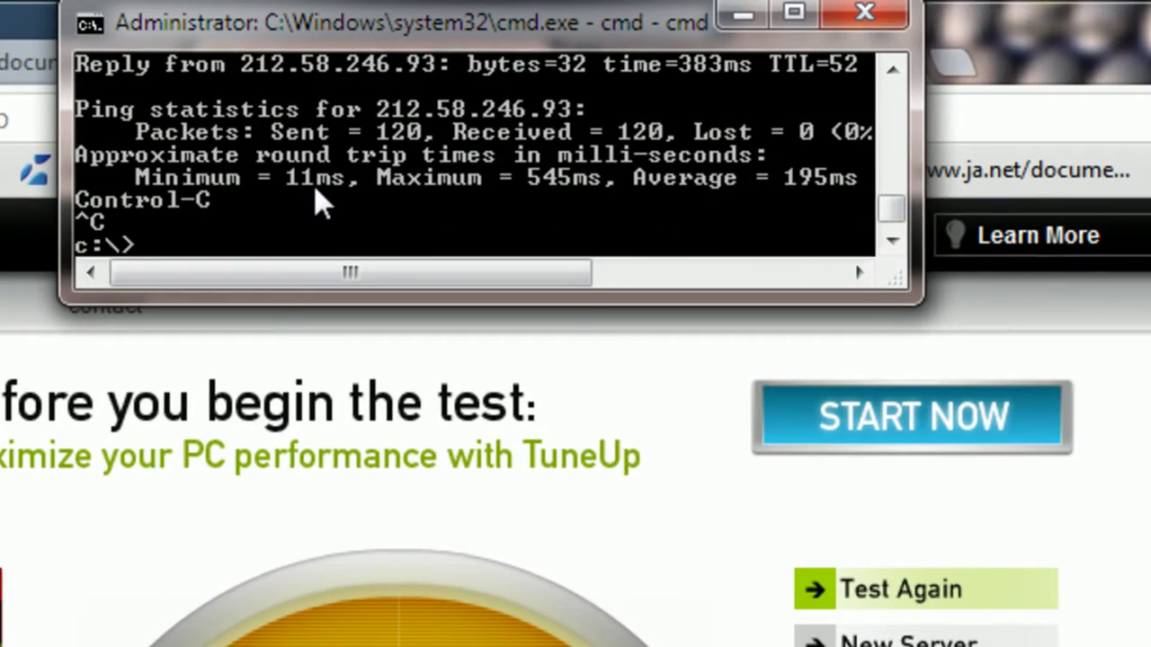
pyautogui.write('netmon')
pyautogui.press('Return')
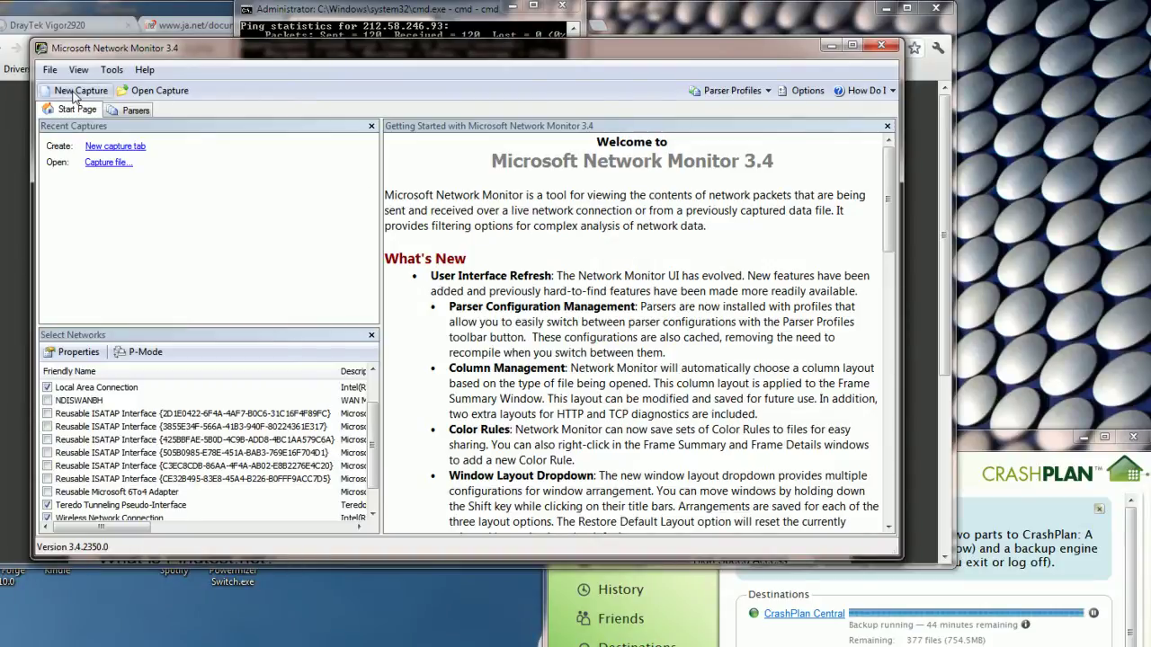
# Capture live traffic in a new capture, filtered to CrashPlanService.exe, then stop it.
pyautogui.click(79, 90)
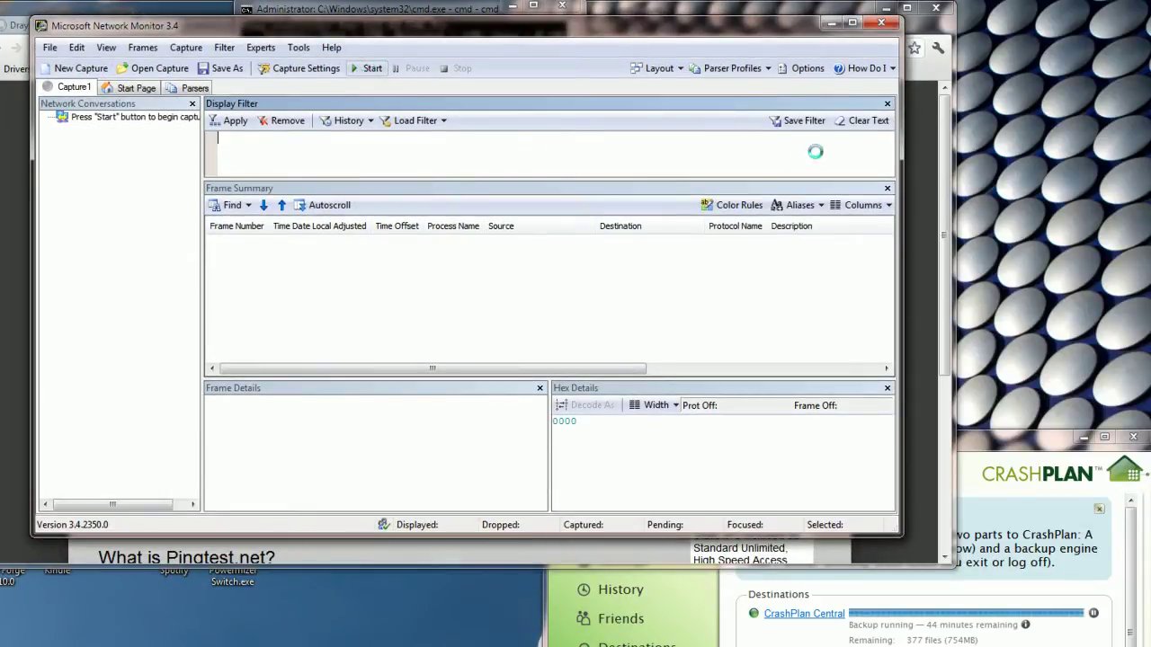
pyautogui.press('F5')
pyautogui.click(888, 103)
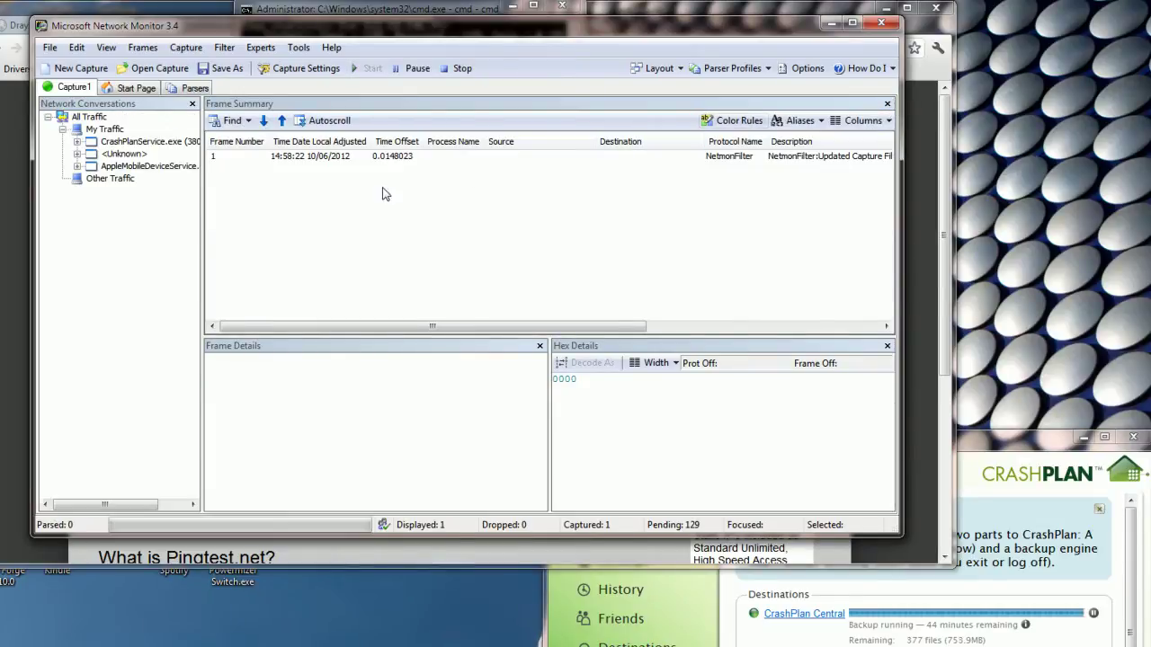
pyautogui.click(144, 141)
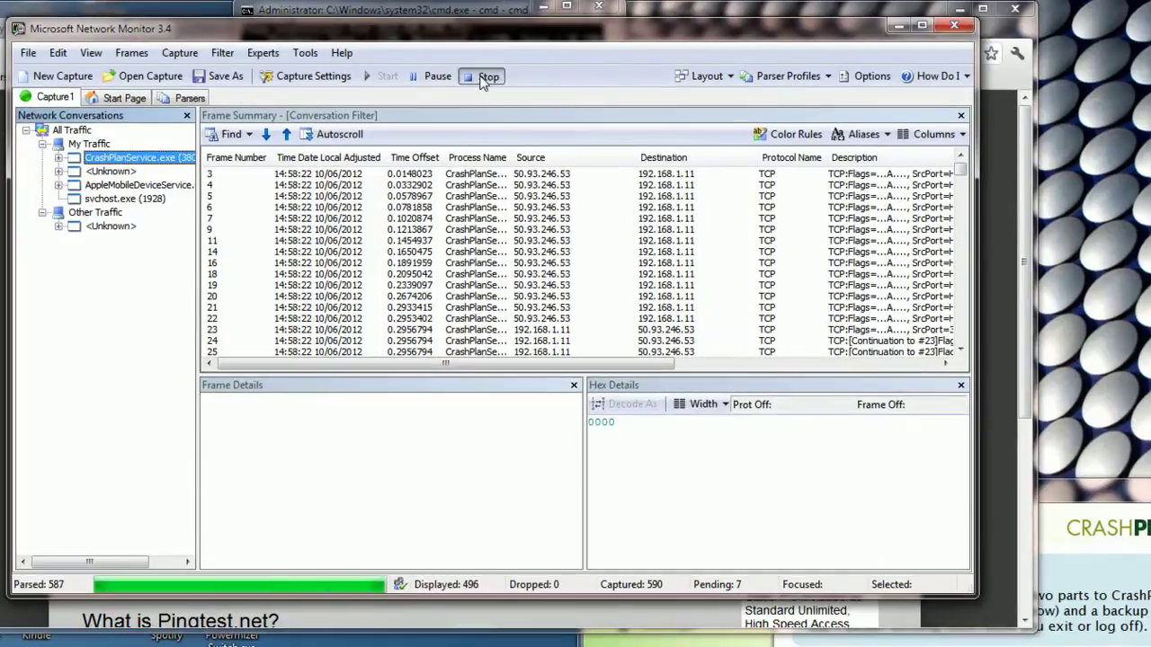
pyautogui.click(486, 77)
# Select outgoing frame 32, enlarge the details pane, and expand its Ethernet header.
pyautogui.click(488, 297)
pyautogui.scroll(-6, 491, 307)
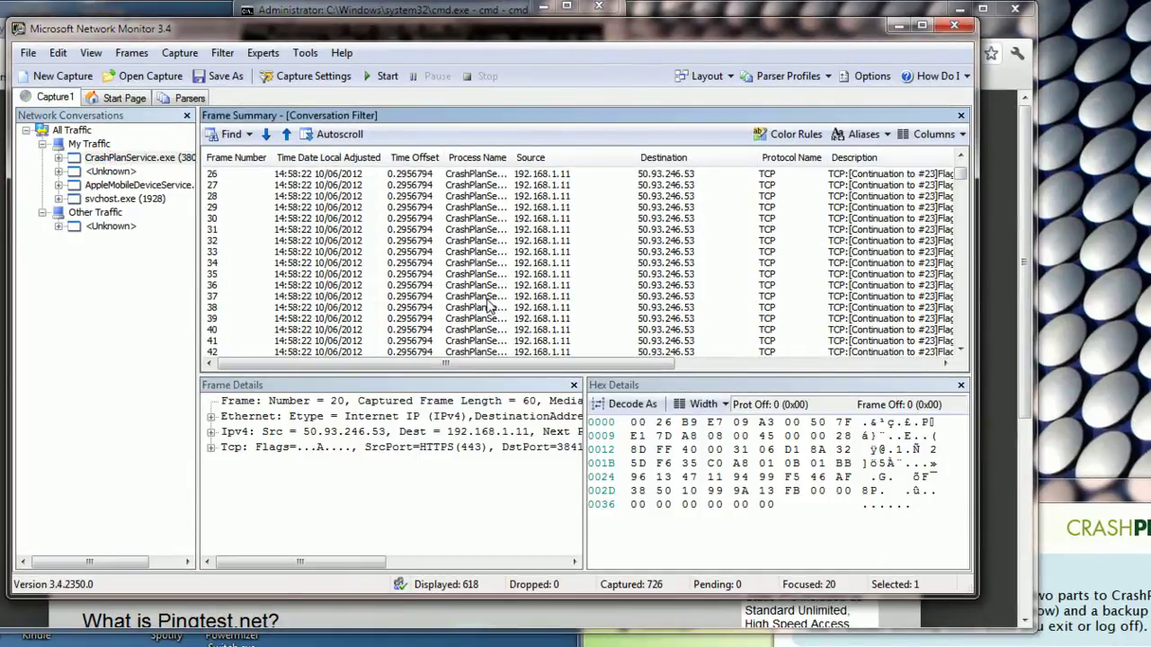
pyautogui.click(488, 241)
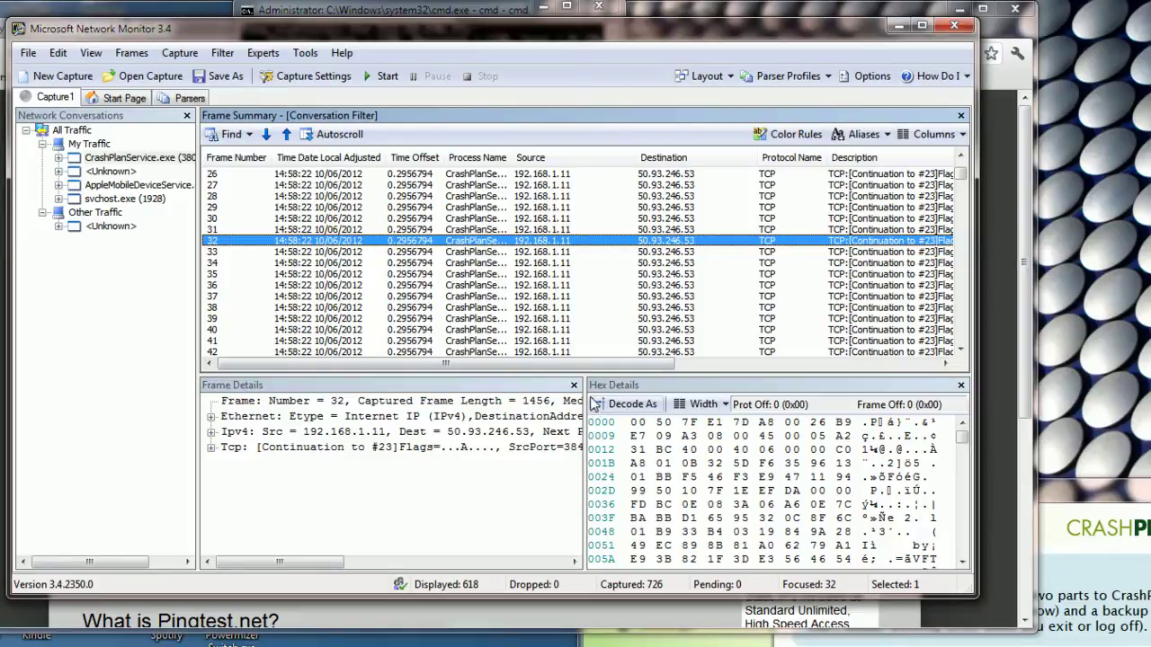
pyautogui.moveTo(585, 394); pyautogui.dragTo(788, 392)
pyautogui.click(706, 388)
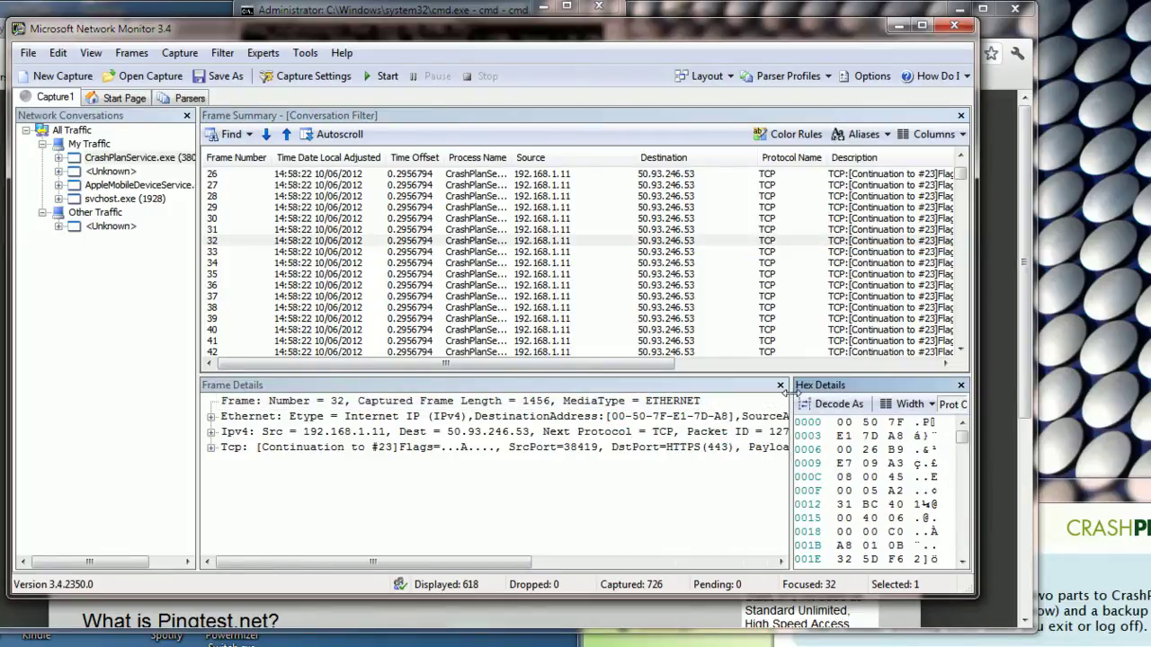
pyautogui.moveTo(718, 376); pyautogui.dragTo(690, 277)
pyautogui.click(211, 321)
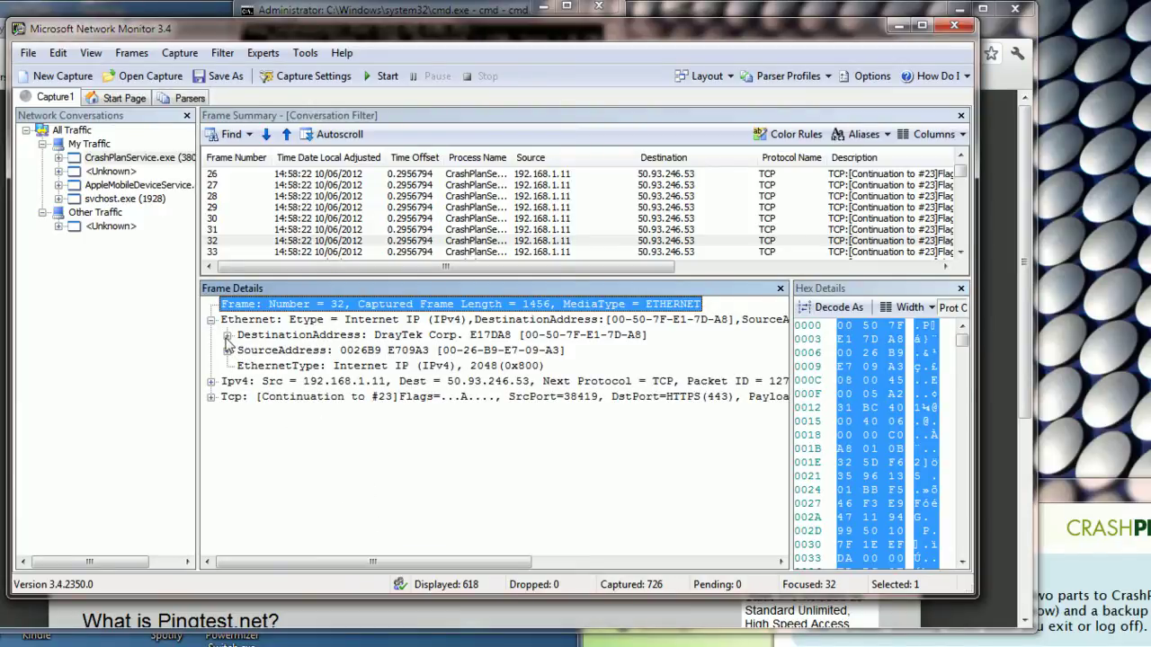
# Expand frame 32's IPv4 header to check its DSCP 0 marking and TCP destination port.
pyautogui.click(227, 337)
pyautogui.click(227, 336)
pyautogui.click(211, 382)
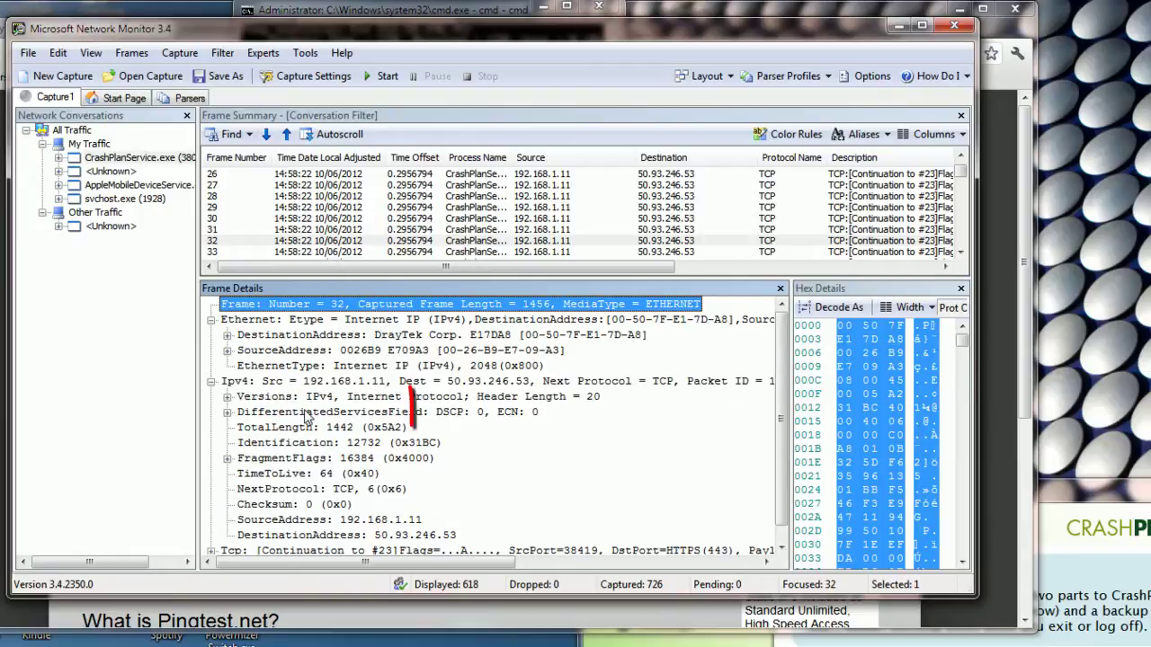
pyautogui.click(303, 415)
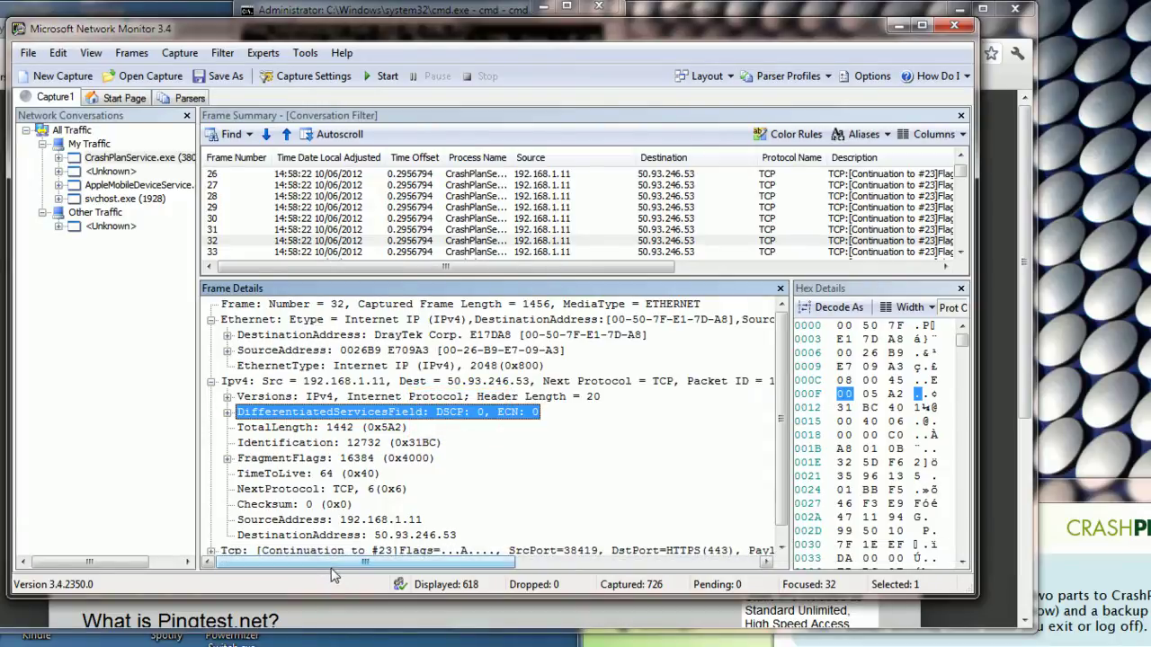
pyautogui.click(555, 544)
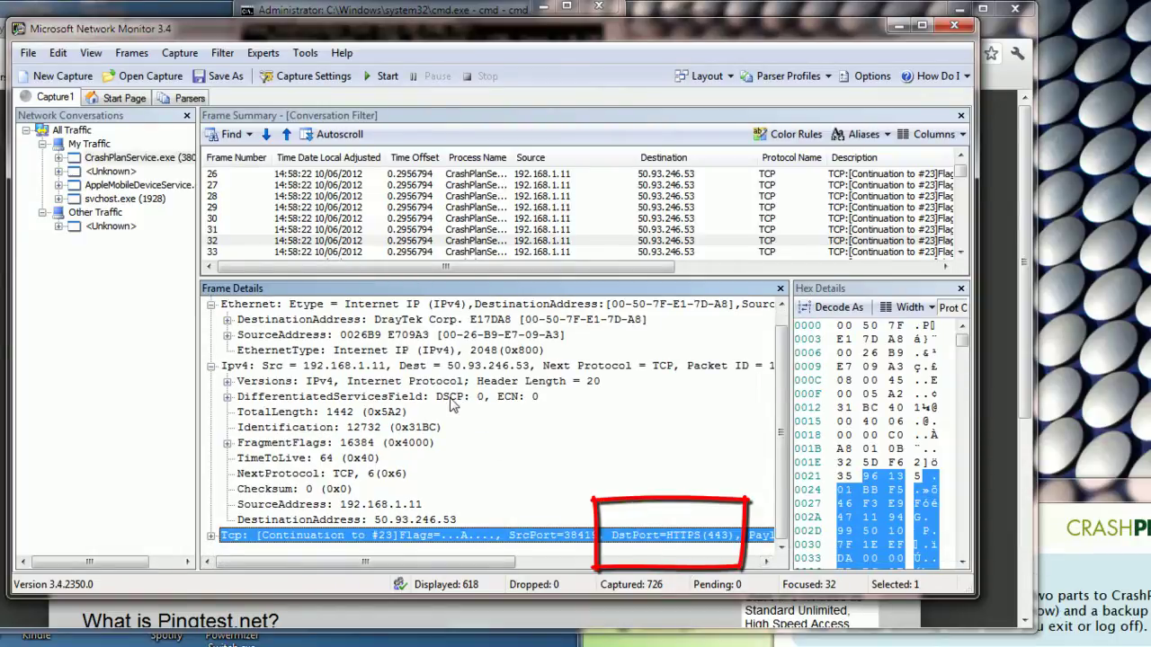
pyautogui.click(452, 405)
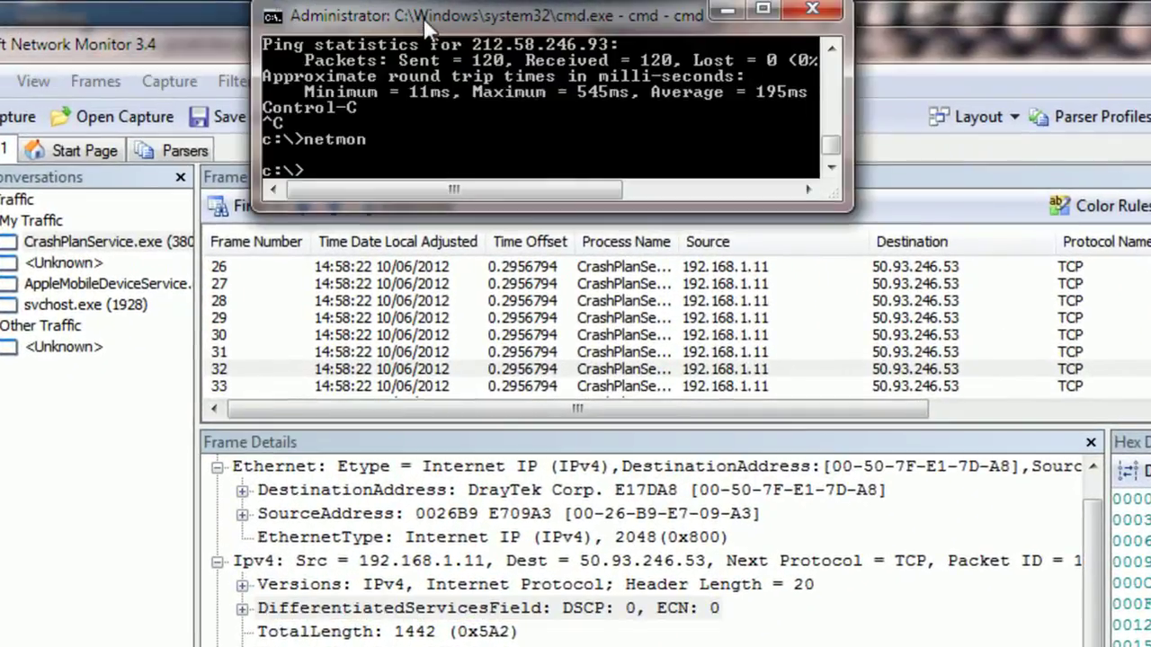
# Run gpedit.msc from the prompt, fixing a typo, to open the Local Group Policy Editor.
pyautogui.write('gpedi')
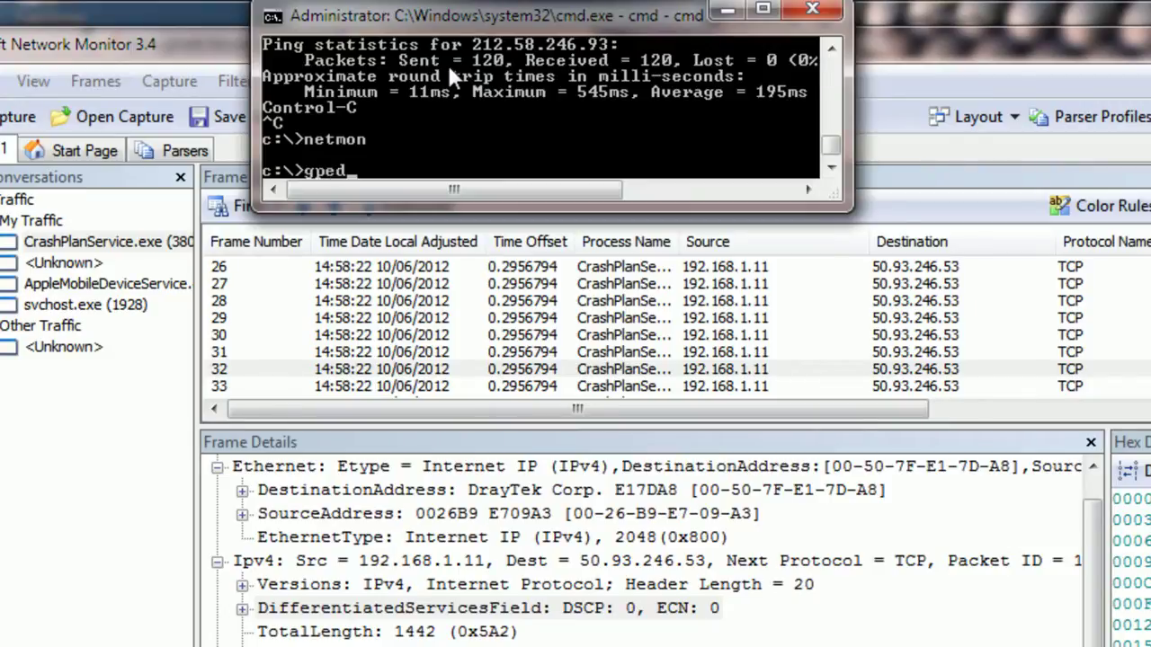
pyautogui.write('t.mss')
pyautogui.press('BackSpace')
pyautogui.write('c')
pyautogui.press('Return')
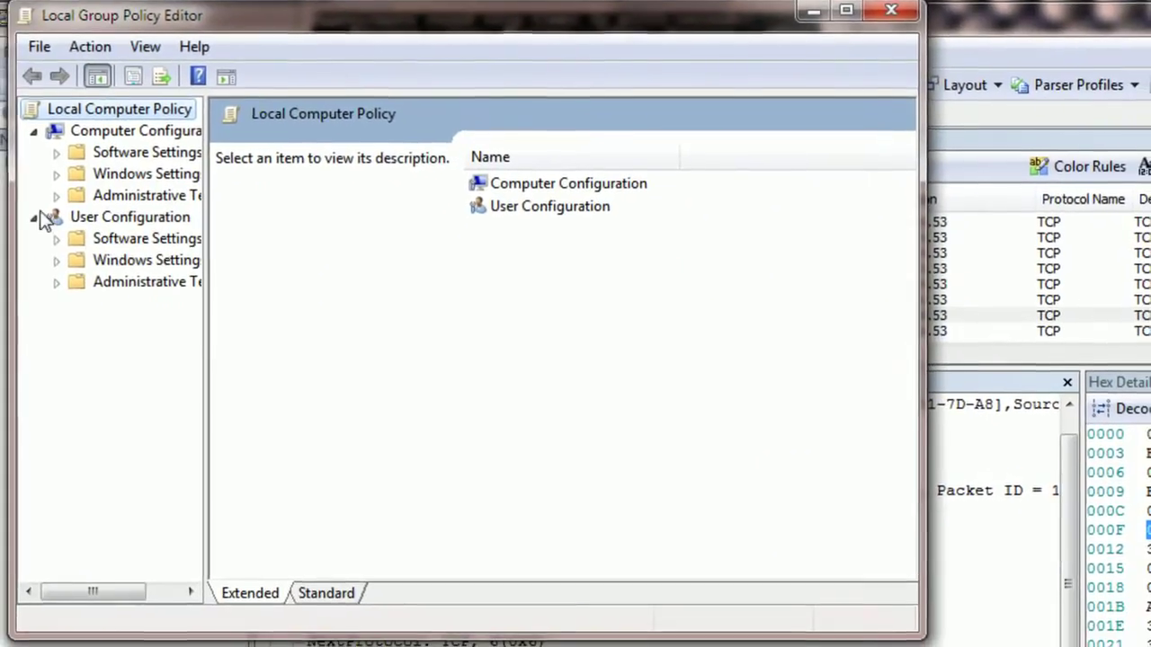
# Start a new Policy-based QoS policy named Crashplan with DSCP value 10.
pyautogui.click(56, 174)
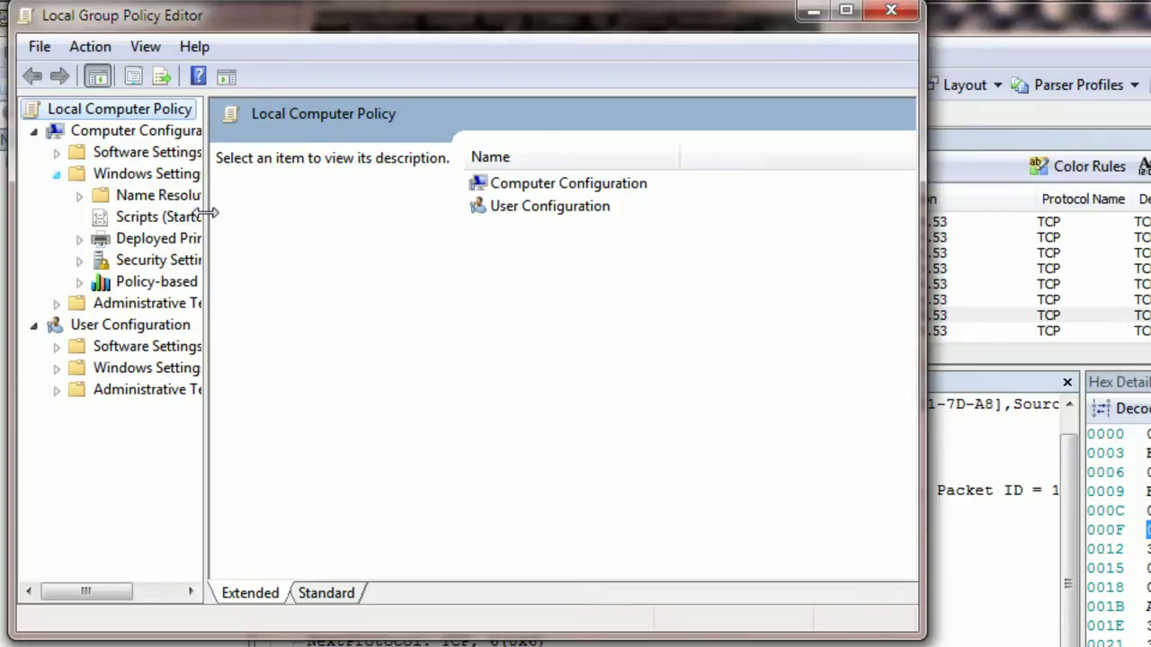
pyautogui.moveTo(207, 213); pyautogui.dragTo(295, 216)
pyautogui.click(268, 283)
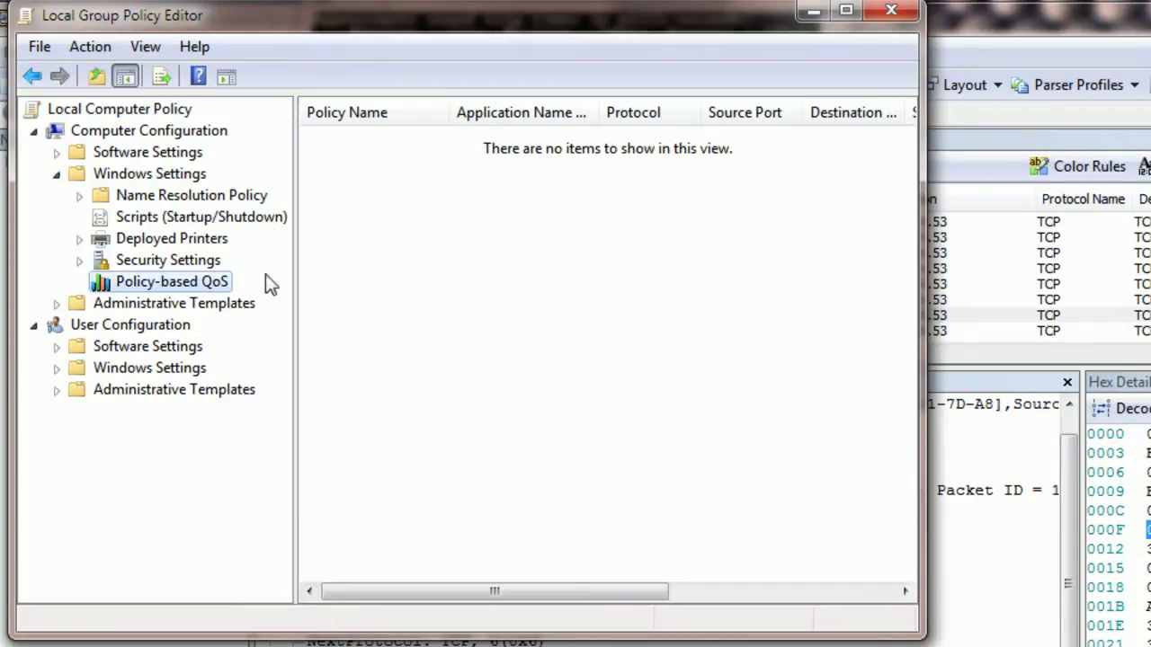
pyautogui.rightClick(147, 283)
pyautogui.click(203, 300)
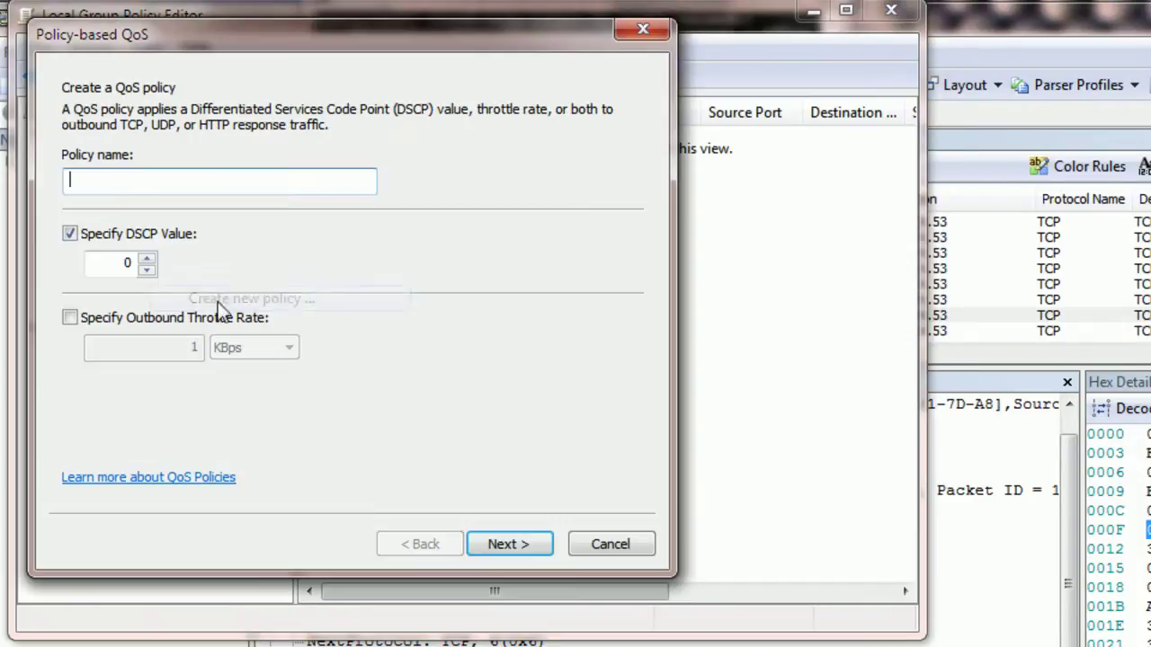
pyautogui.click(187, 175)
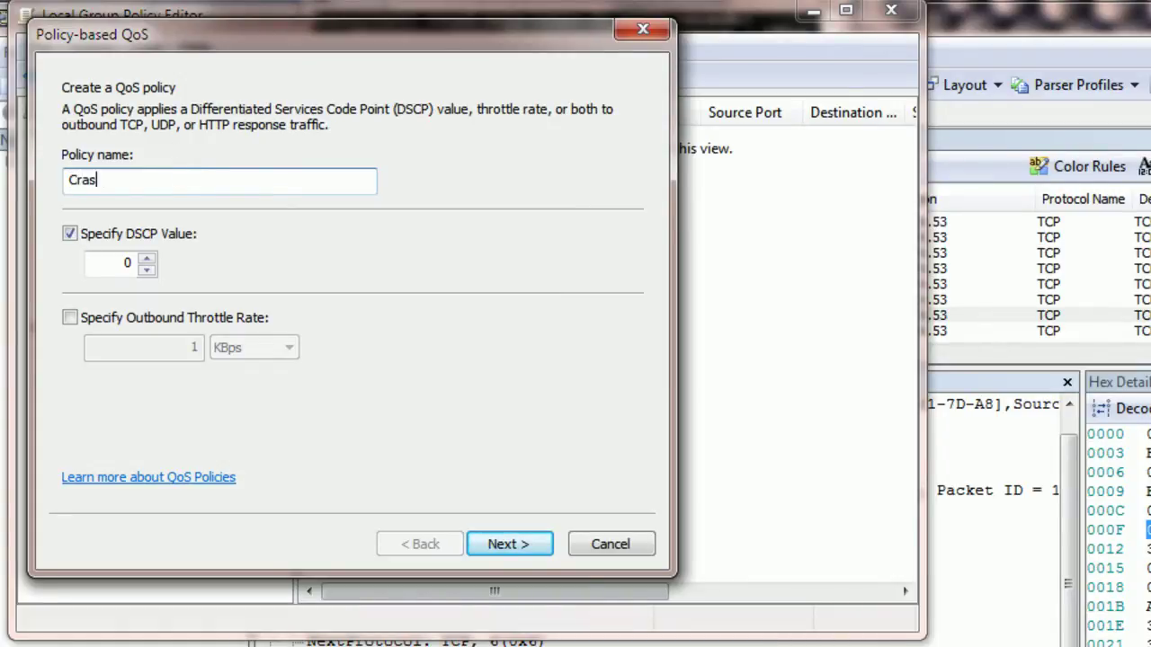
pyautogui.doubleClick(124, 266)
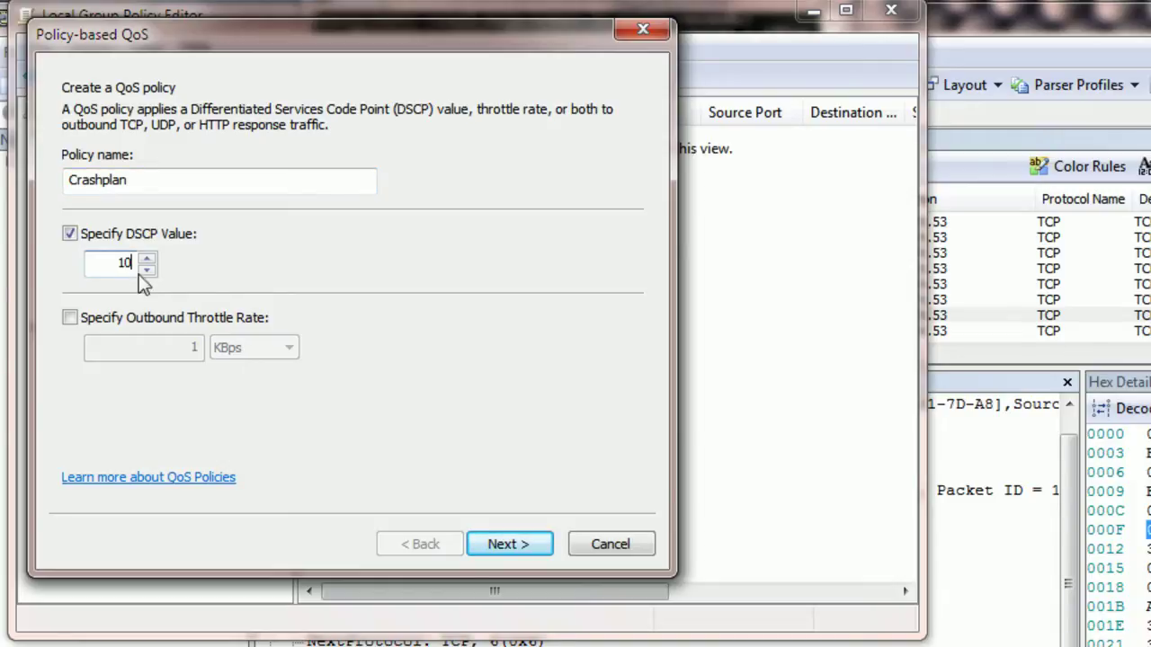
pyautogui.moveTo(226, 36); pyautogui.dragTo(269, 94)
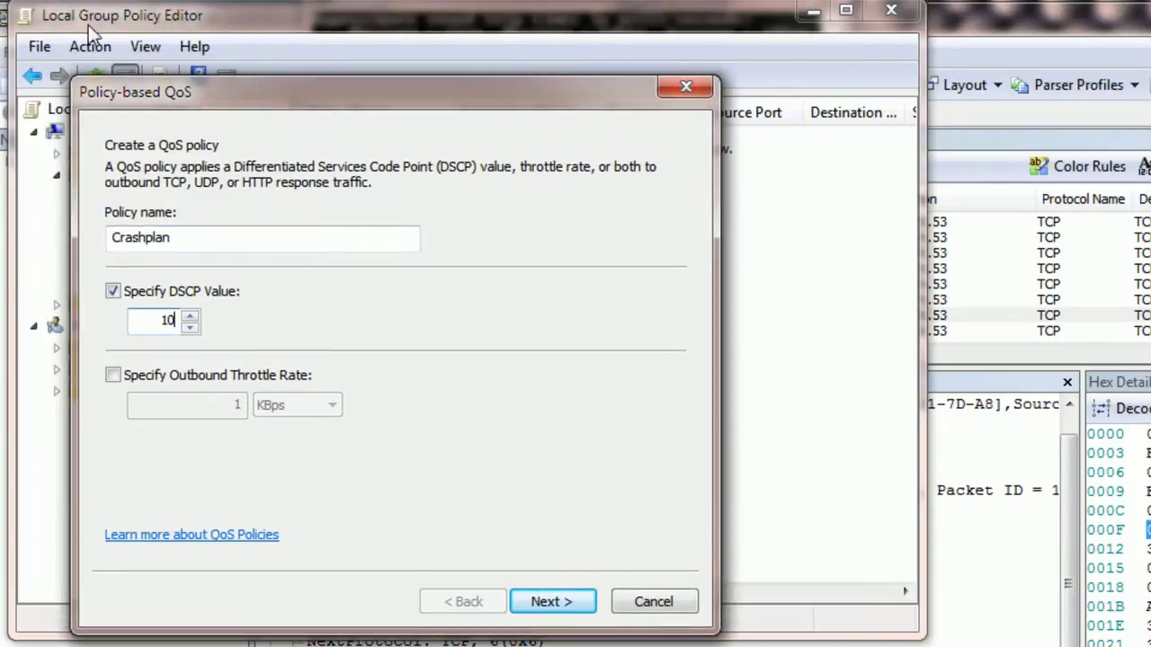
# Confirm in the ja.net DSCP marking document that AF11 corresponds to DSCP value 10.
pyautogui.hotkey('alt', 'Tab')
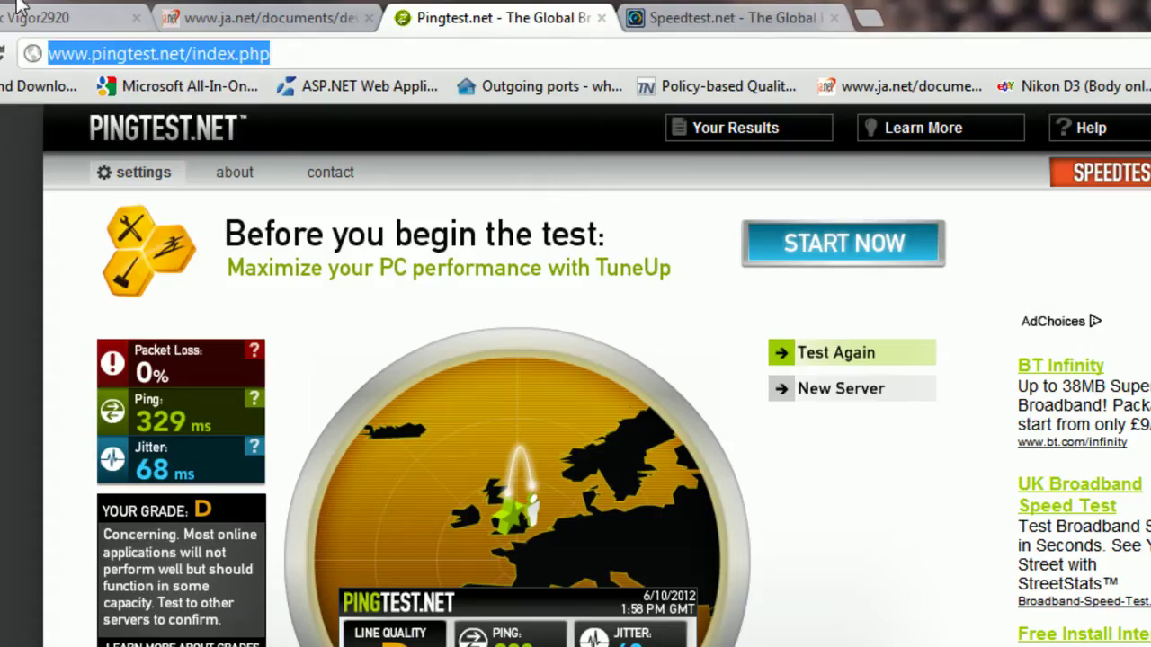
pyautogui.click(264, 11)
pyautogui.moveTo(780, 431); pyautogui.dragTo(648, 430)
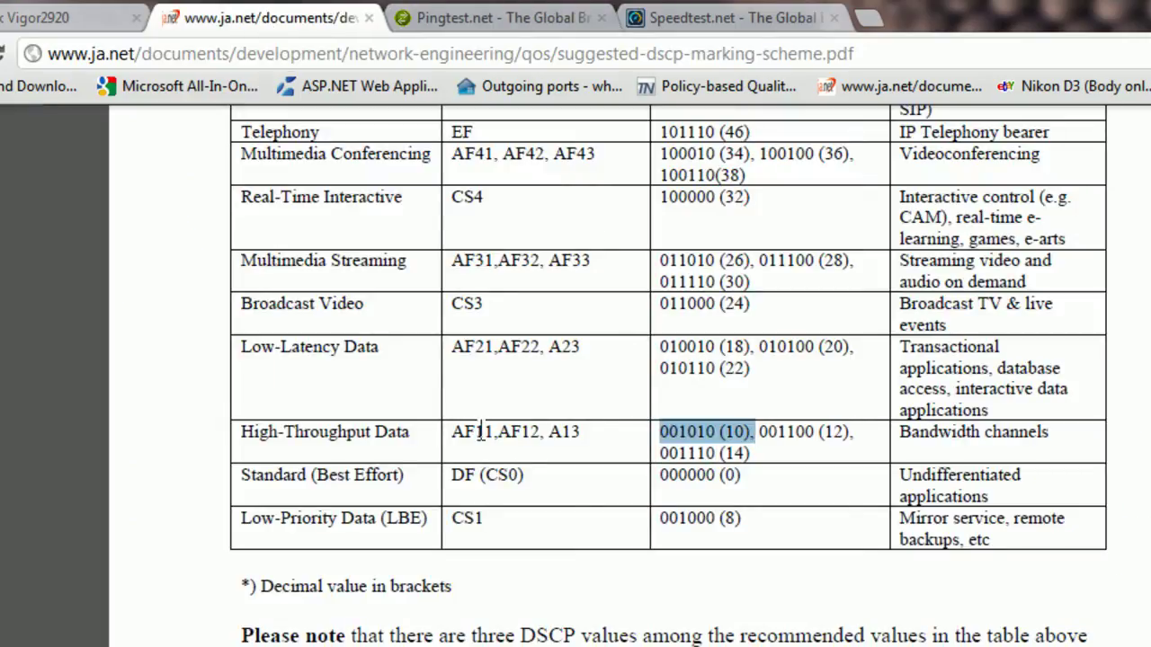
pyautogui.moveTo(494, 432); pyautogui.dragTo(454, 437)
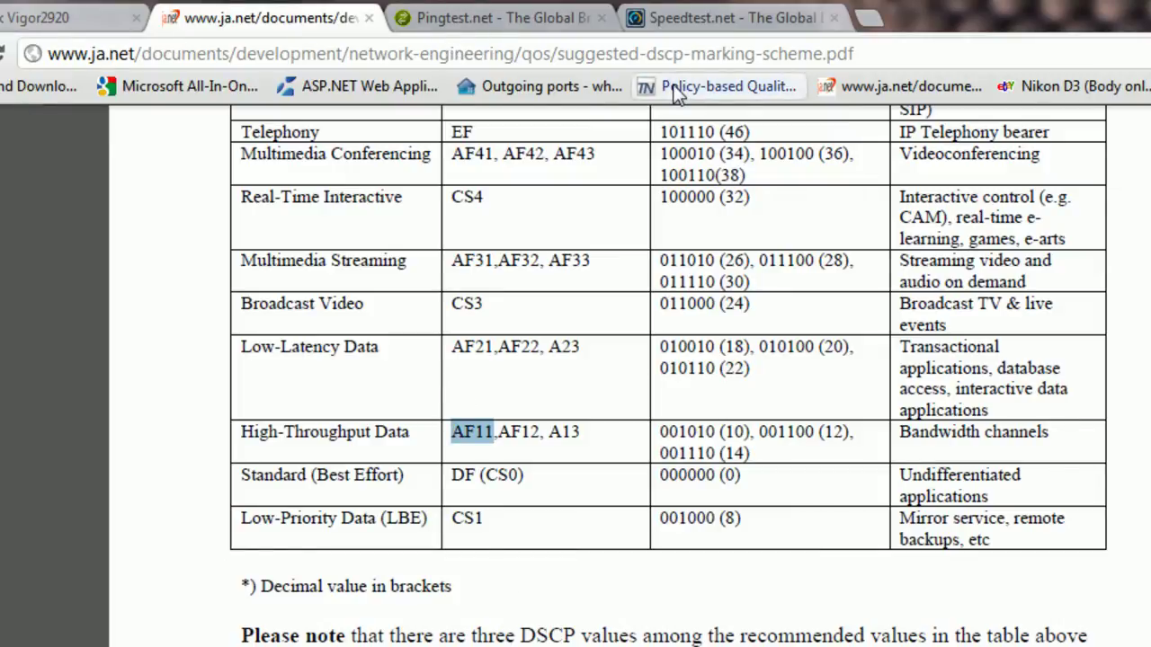
# Limit the Crashplan policy to one named executable and copy CrashPlan's process name from Network Monitor.
pyautogui.hotkey('alt', 'Tab')
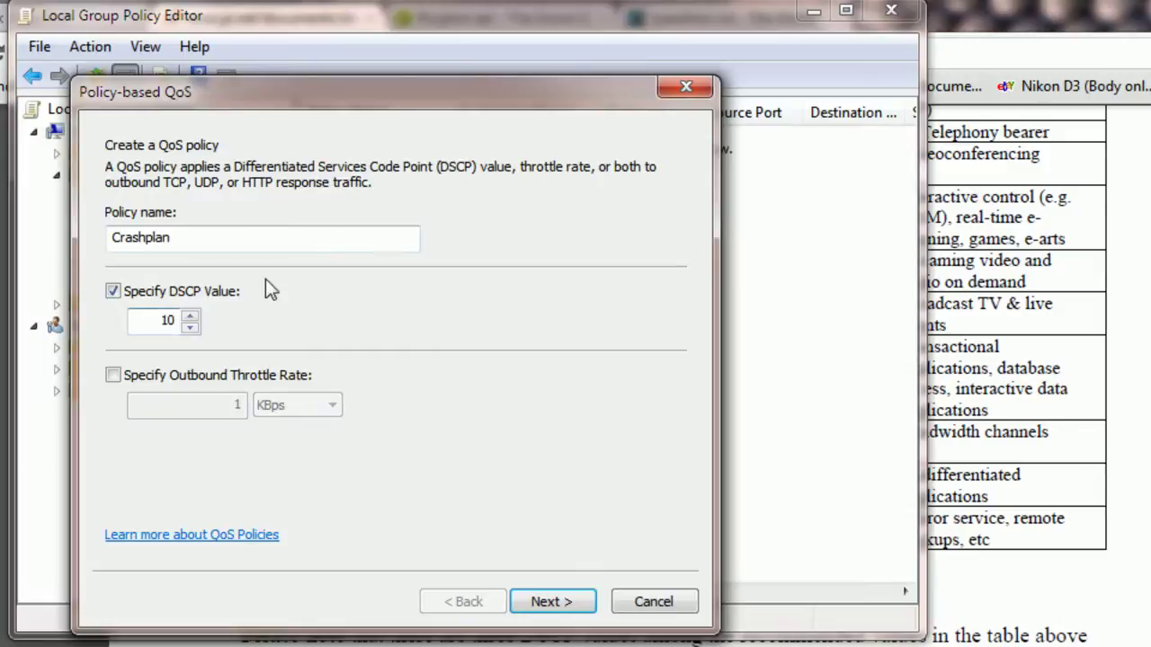
pyautogui.click(553, 601)
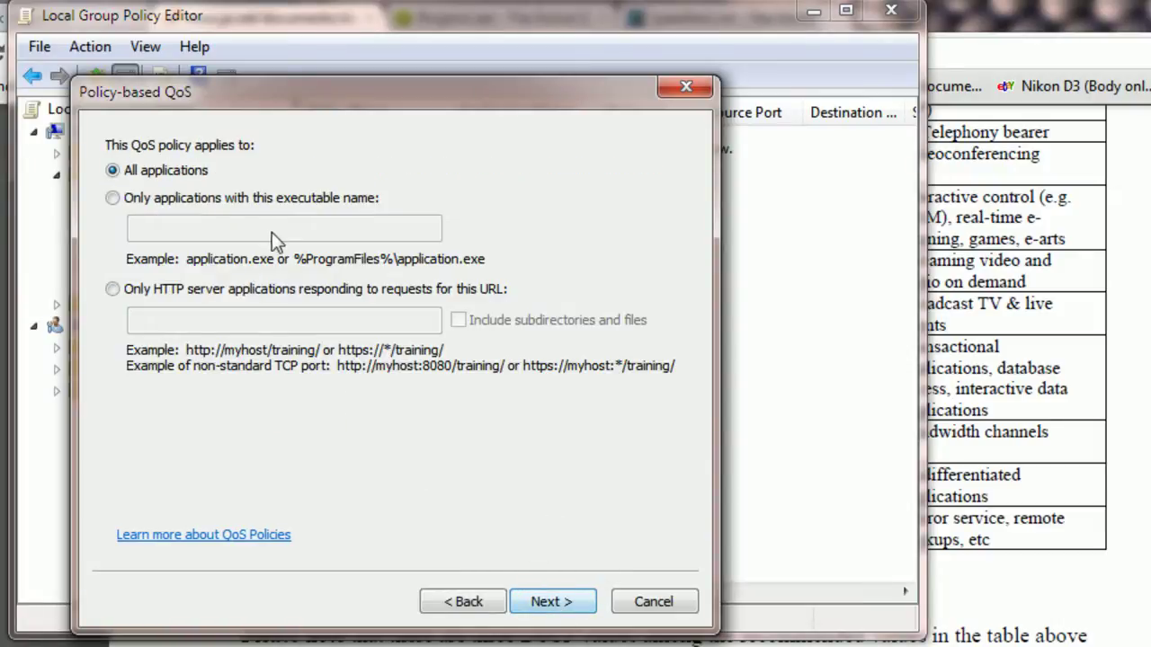
pyautogui.click(196, 199)
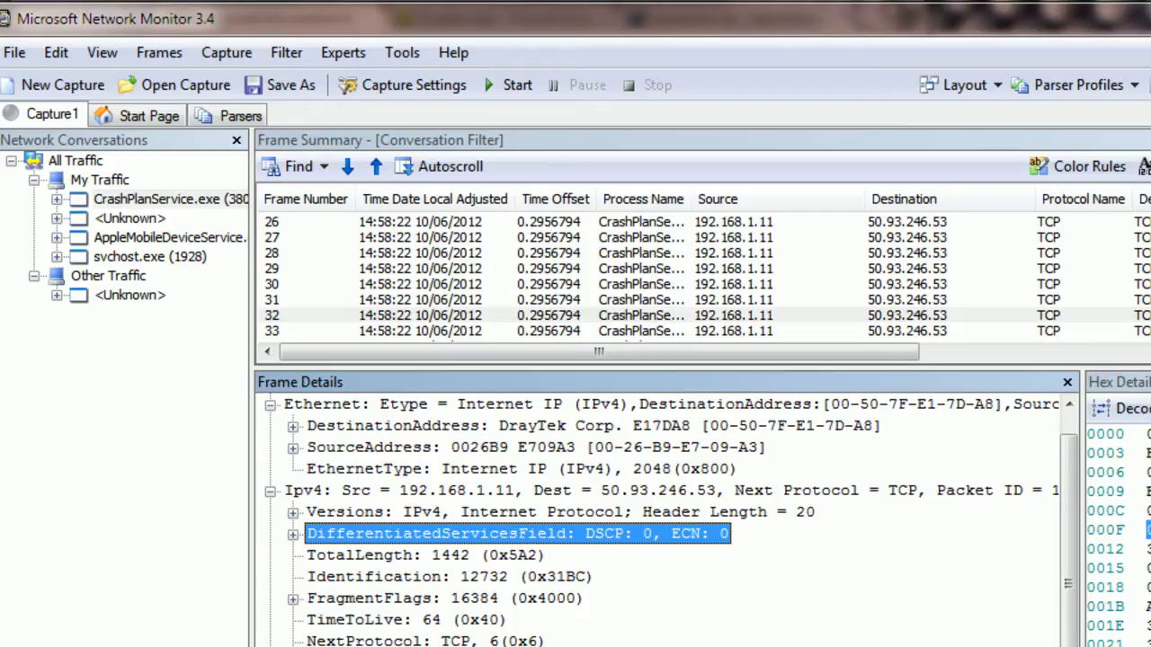
pyautogui.rightClick(632, 324)
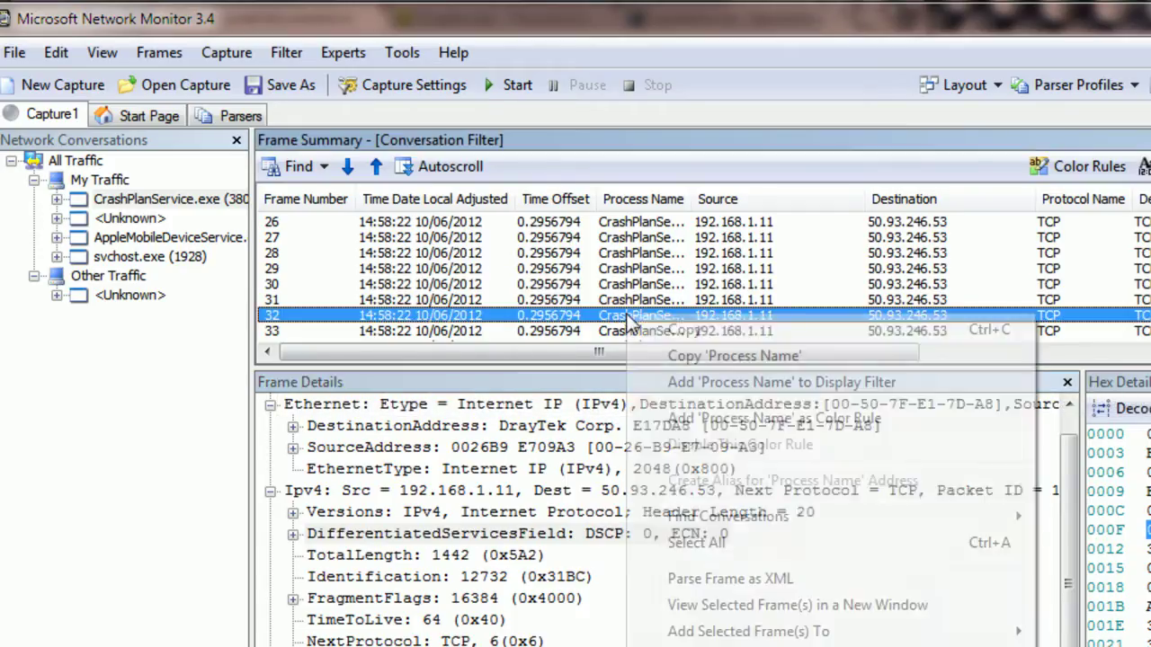
pyautogui.click(711, 354)
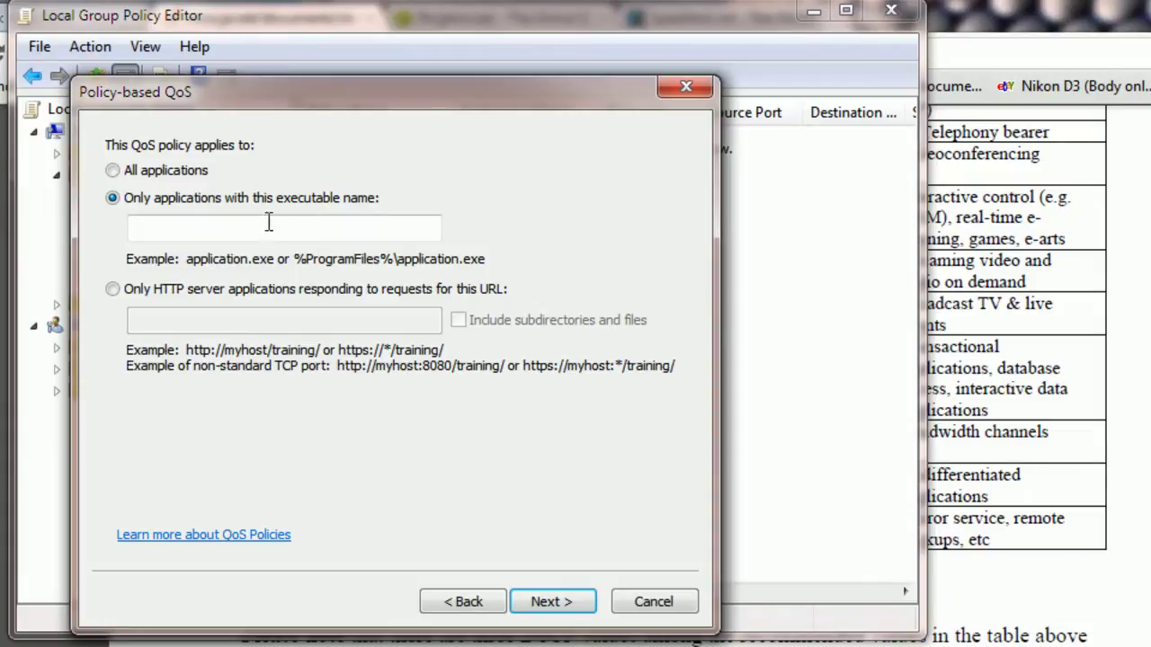
# Apply the Crashplan policy to CrashPlanService.exe on destination port 443 and finish the wizard.
pyautogui.rightClick(268, 222)
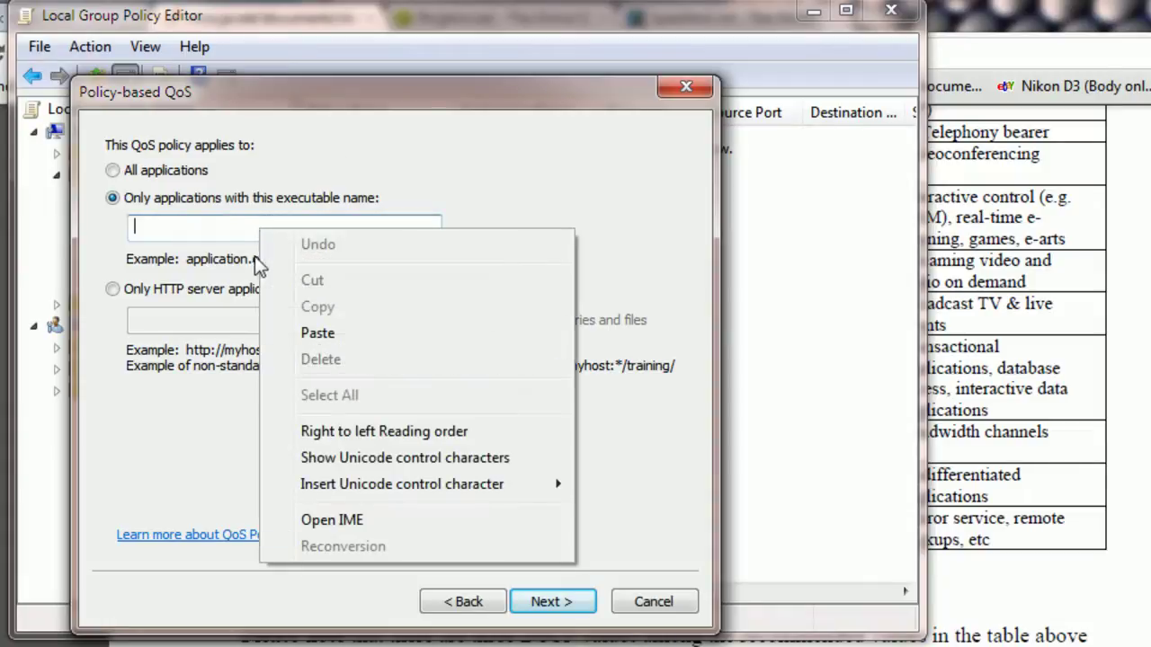
pyautogui.click(324, 331)
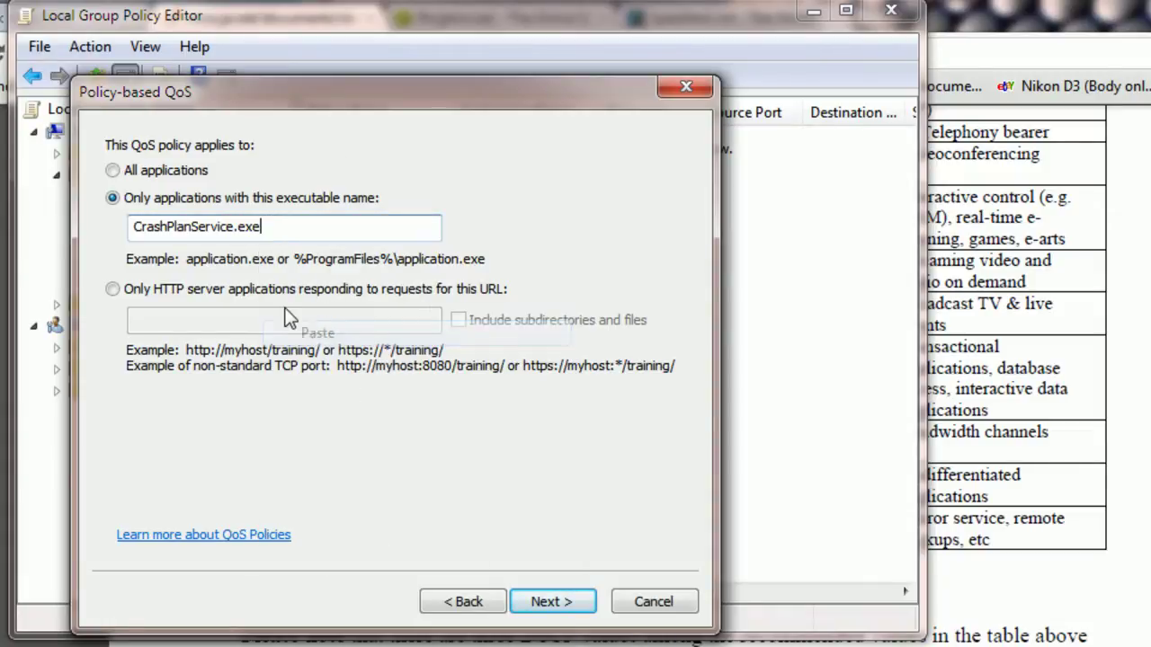
pyautogui.click(536, 597)
pyautogui.click(547, 598)
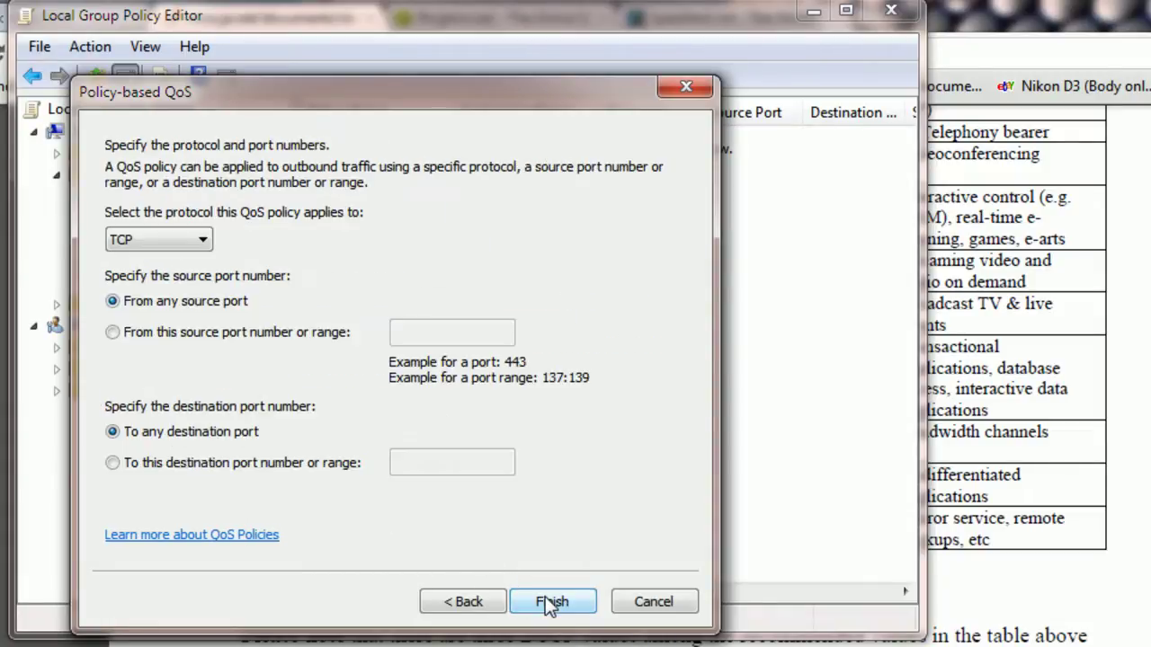
pyautogui.click(113, 463)
pyautogui.click(406, 466)
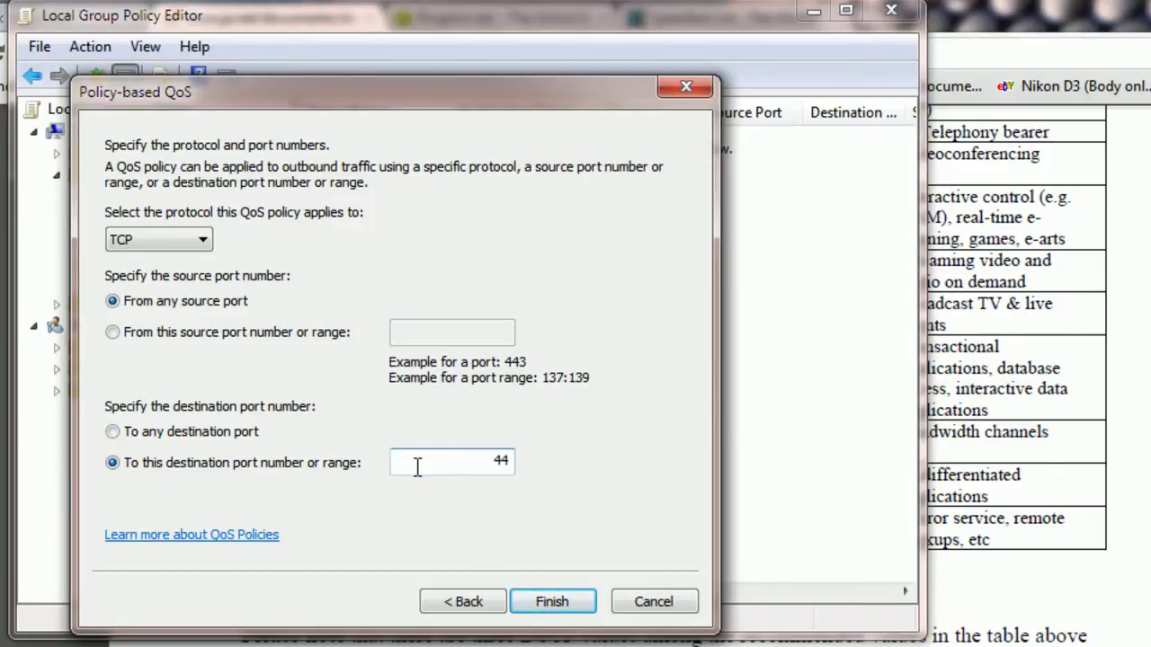
pyautogui.click(563, 604)
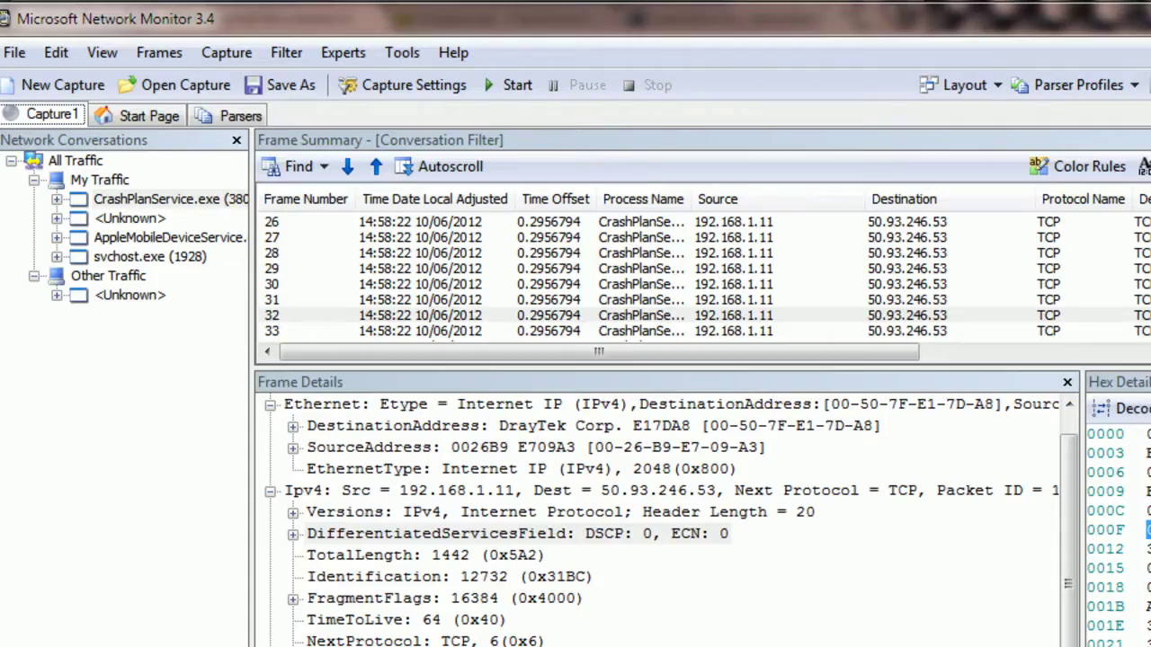
# Recapture CrashPlanService traffic and confirm frame 31's DifferentiatedServicesField now shows DSCP 10.
pyautogui.click(515, 84)
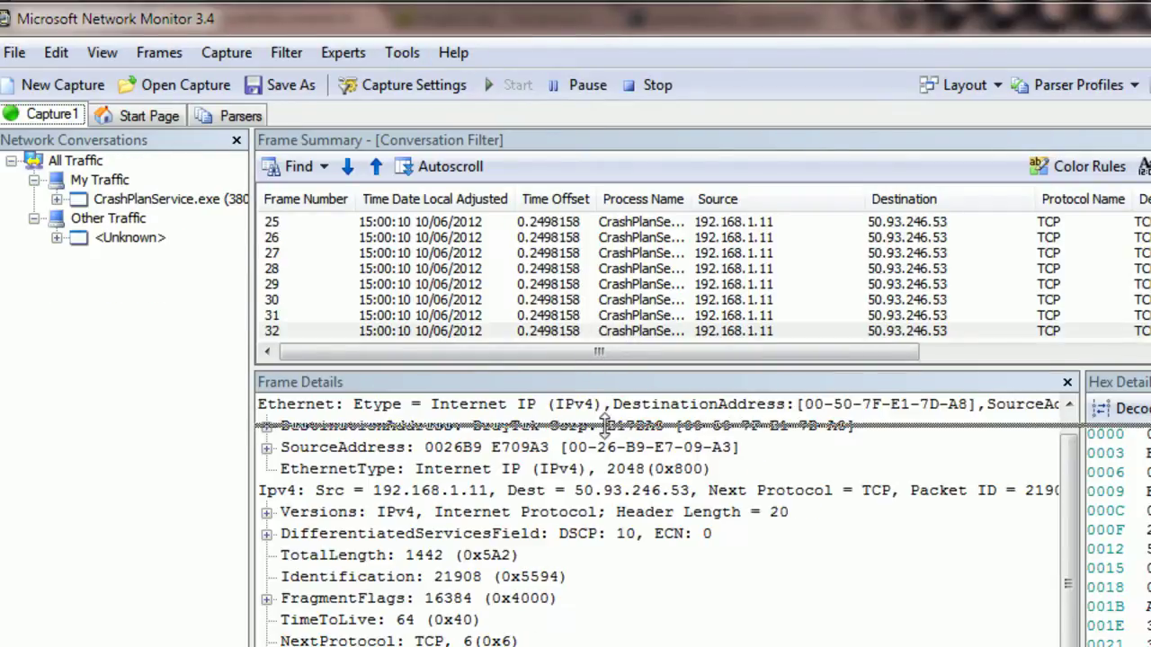
pyautogui.click(657, 85)
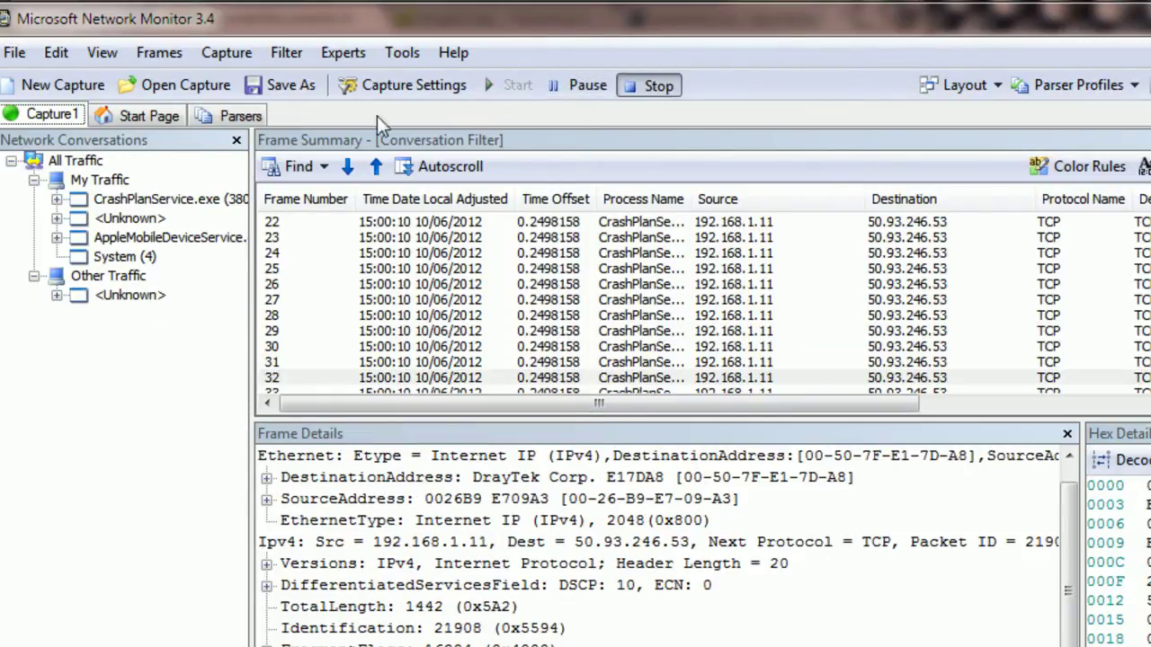
pyautogui.click(178, 201)
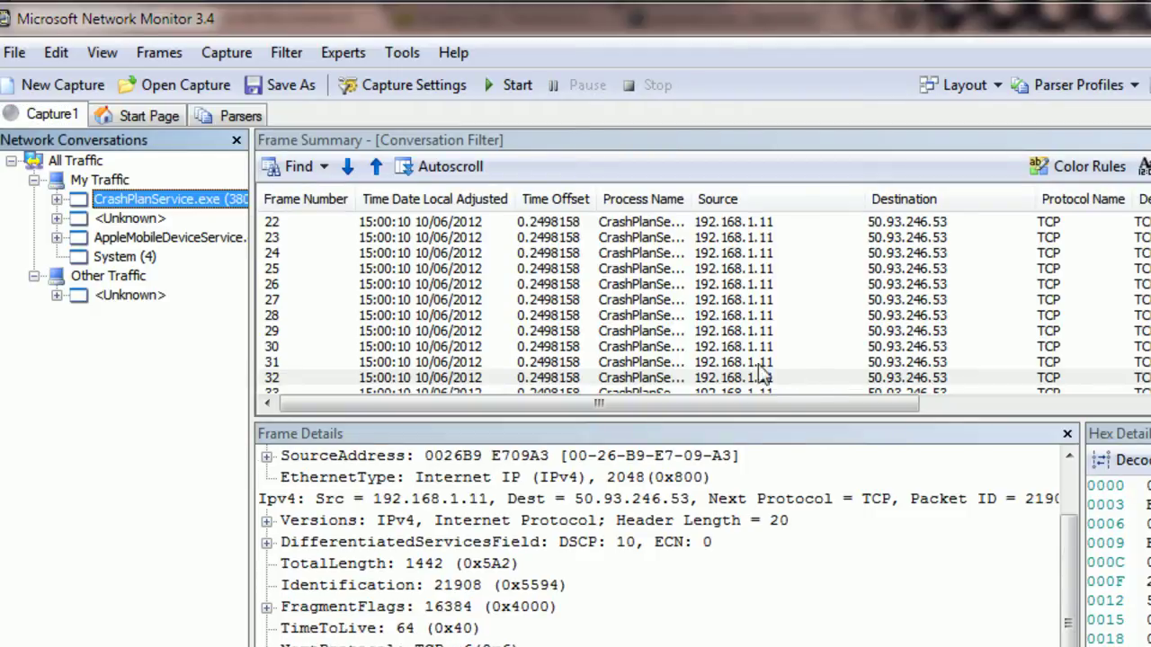
pyautogui.click(722, 360)
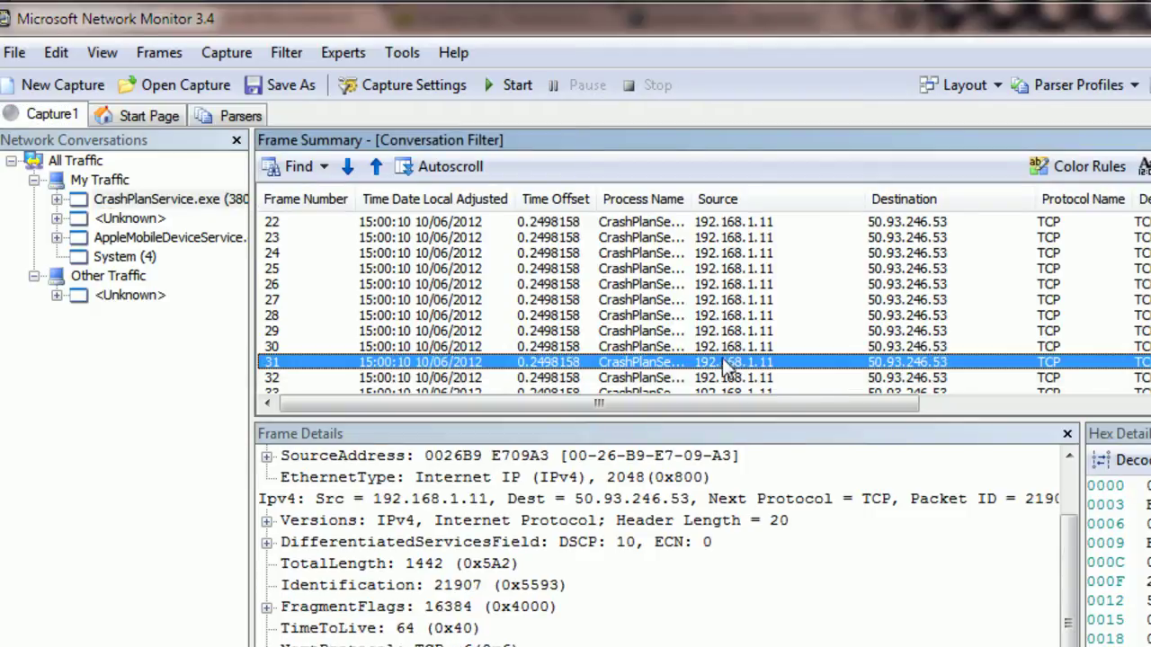
pyautogui.click(267, 542)
pyautogui.click(596, 546)
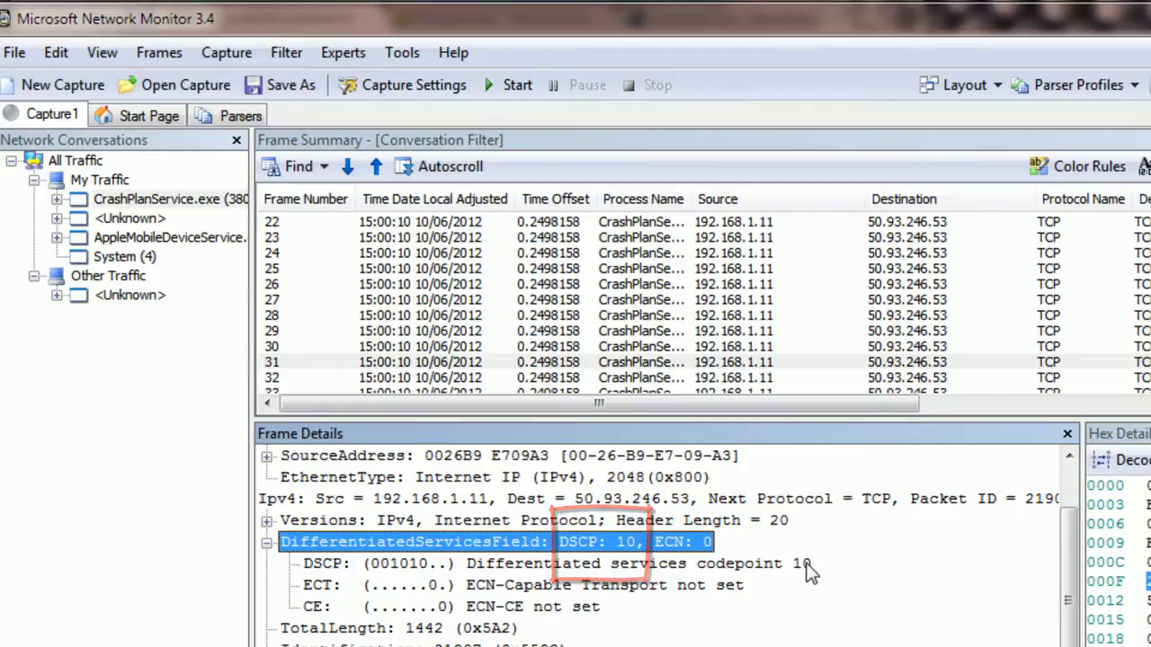
pyautogui.scroll(-1, 791, 576)
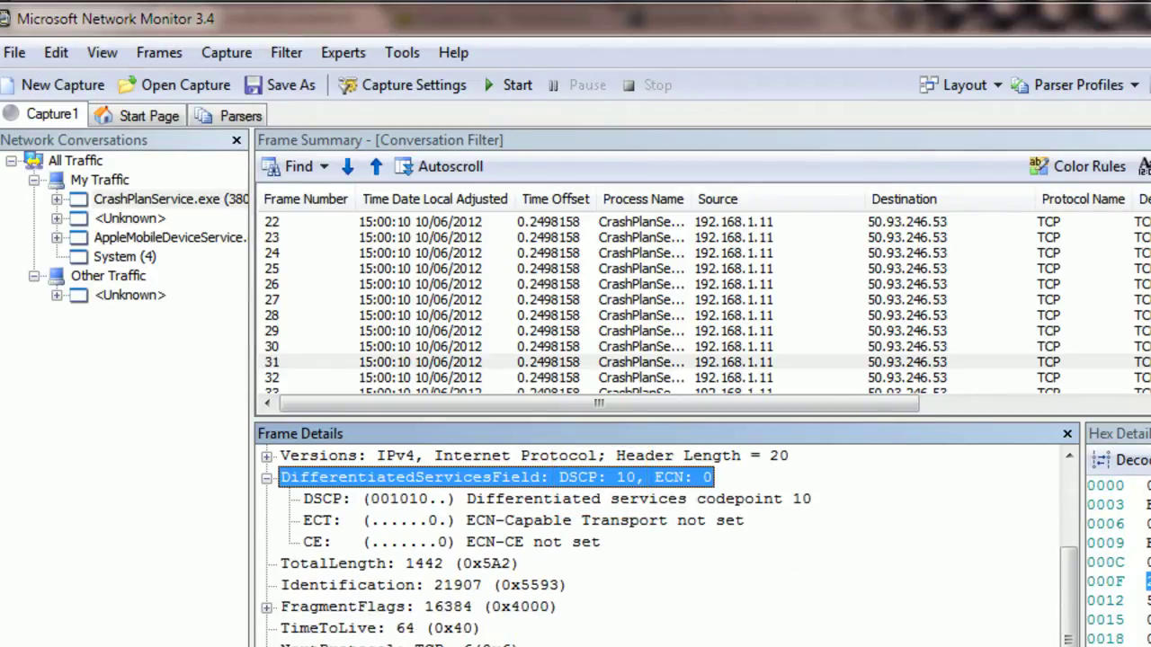
pyautogui.click(563, 483)
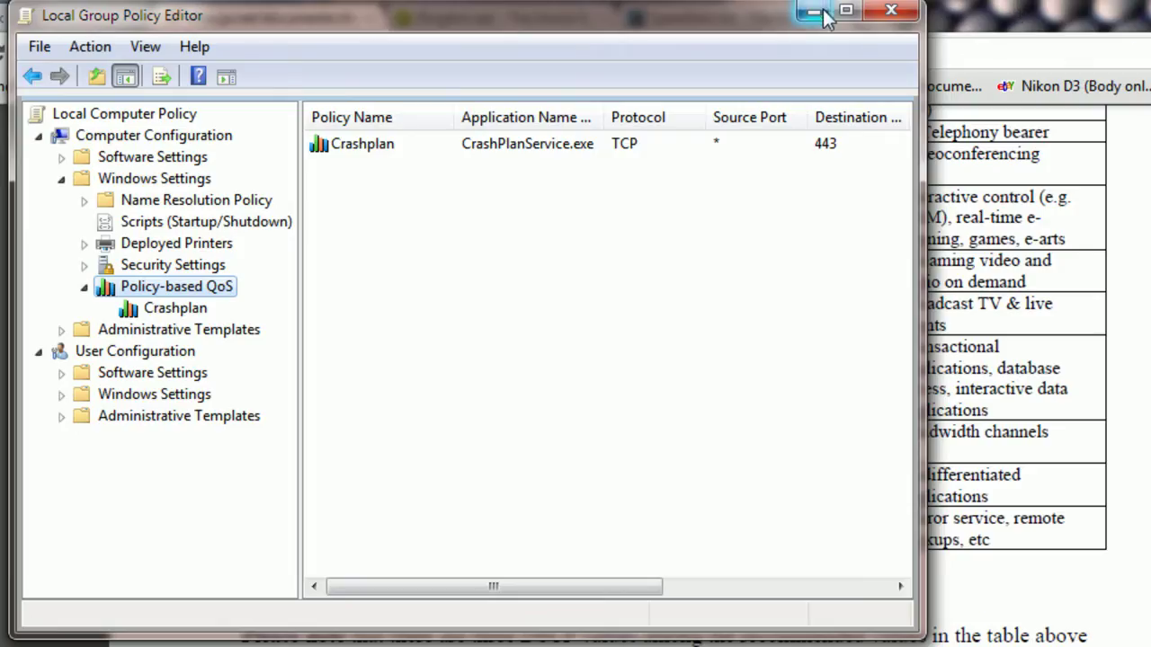
pyautogui.click(814, 12)
# Open Bandwidth Management > Quality of Service in the Vigor2920 router interface.
pyautogui.click(50, 18)
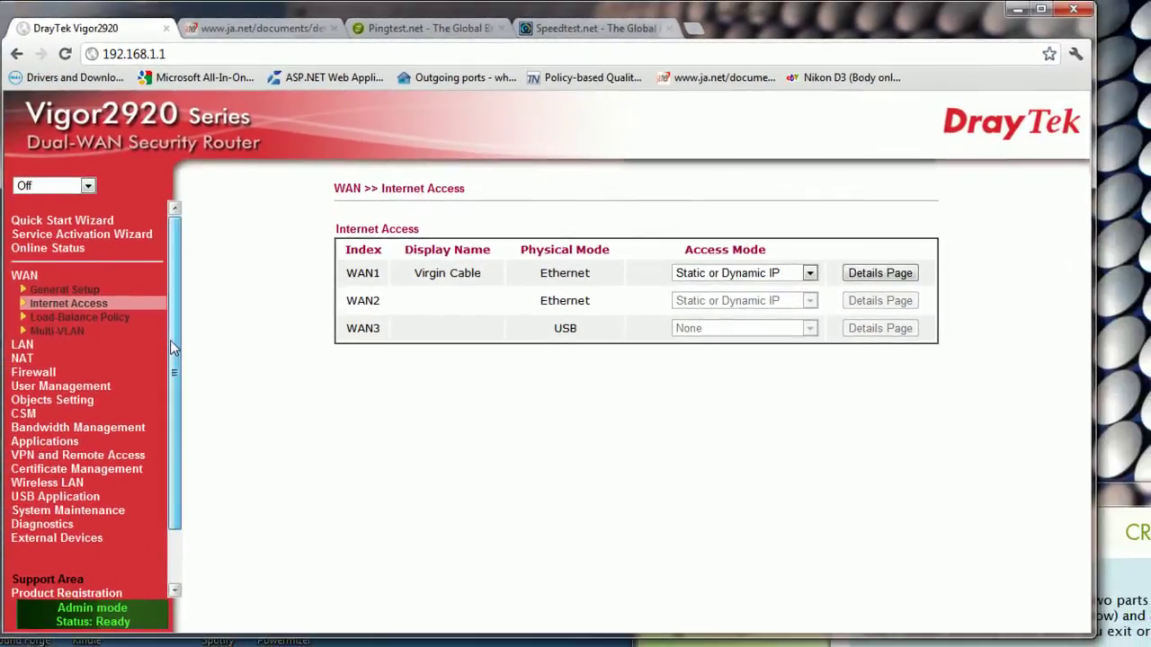
pyautogui.scroll(-1, 12, 520)
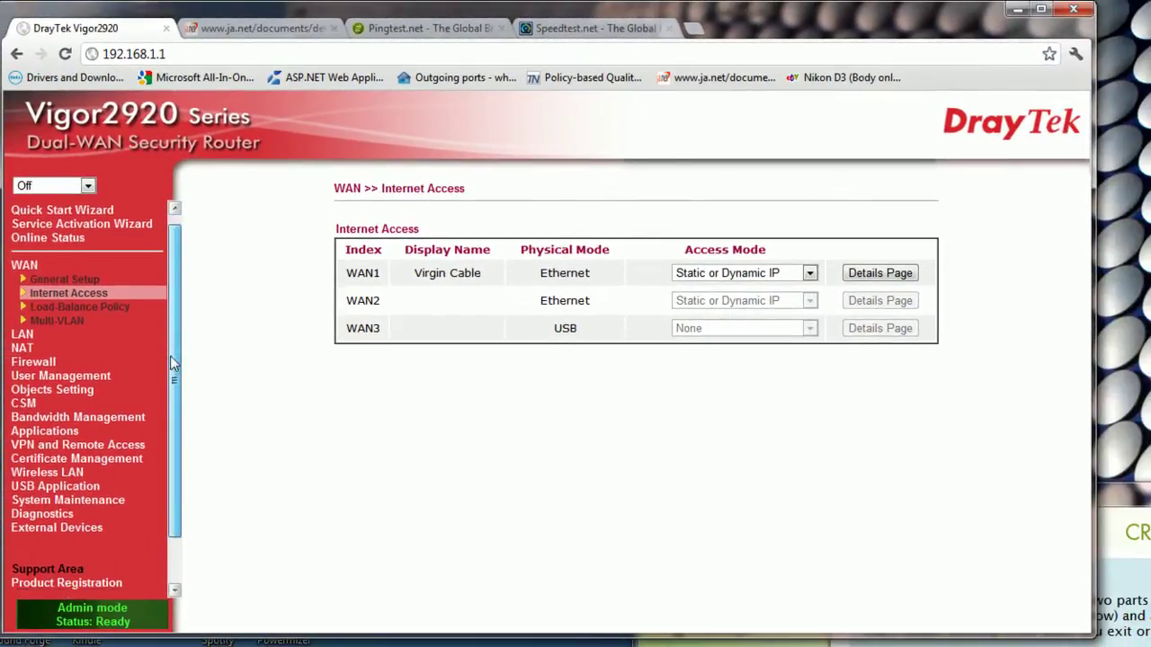
pyautogui.click(47, 382)
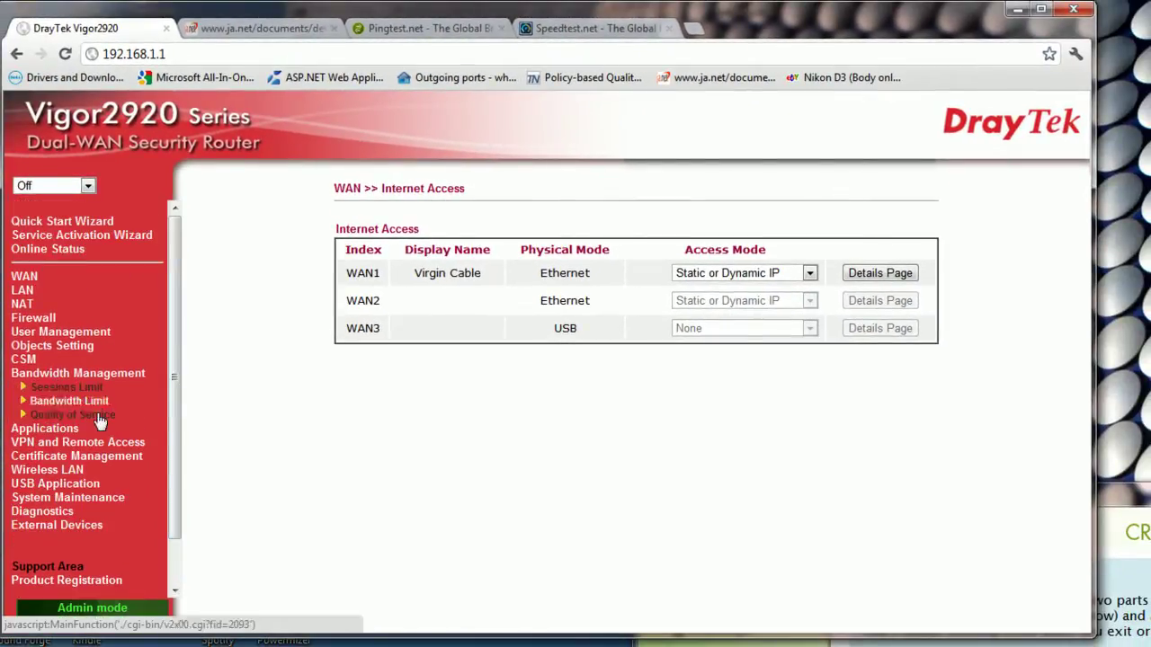
pyautogui.click(108, 419)
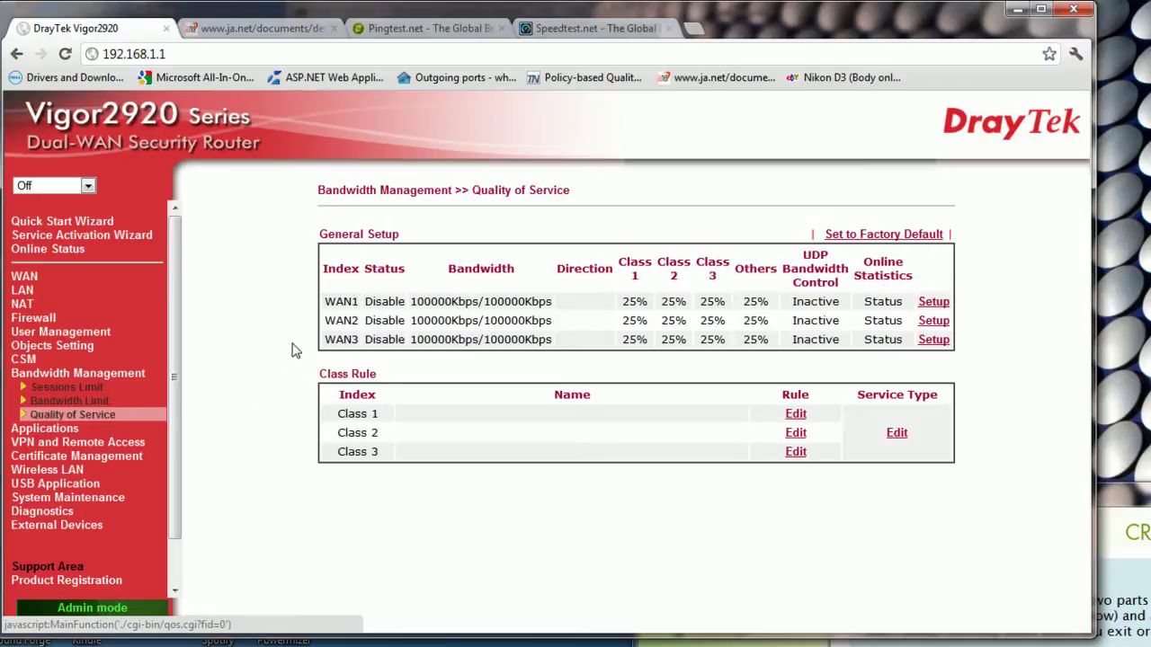
# Rename QoS Class 1 to LowPriority.
pyautogui.click(795, 415)
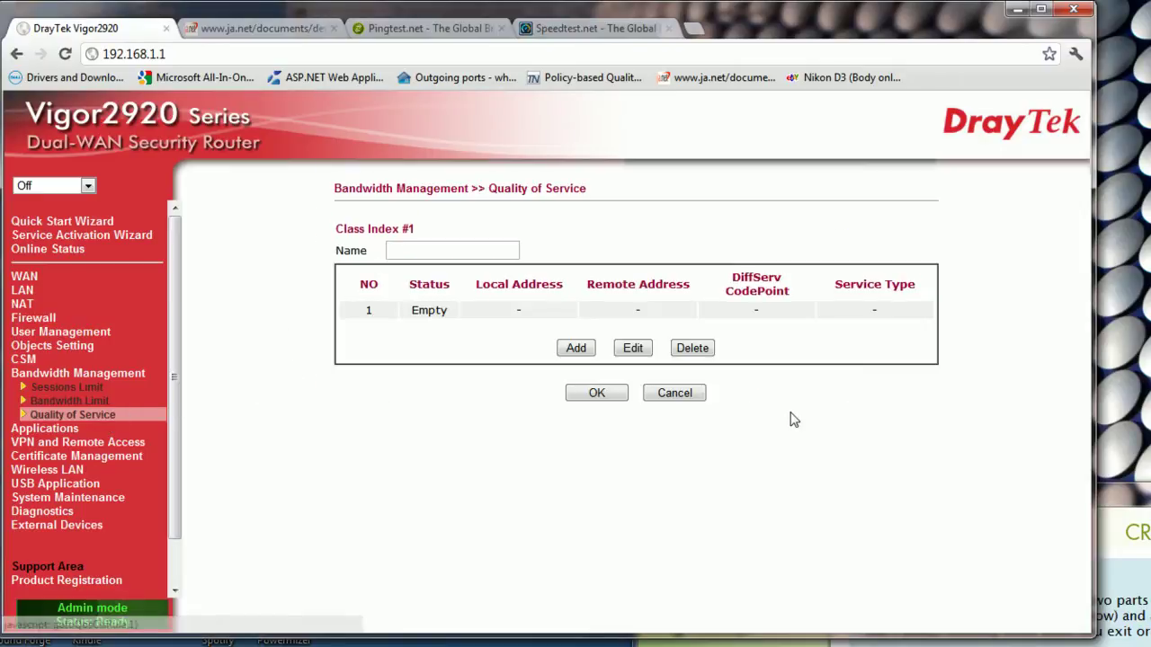
pyautogui.click(467, 250)
pyautogui.write('LowPriority')
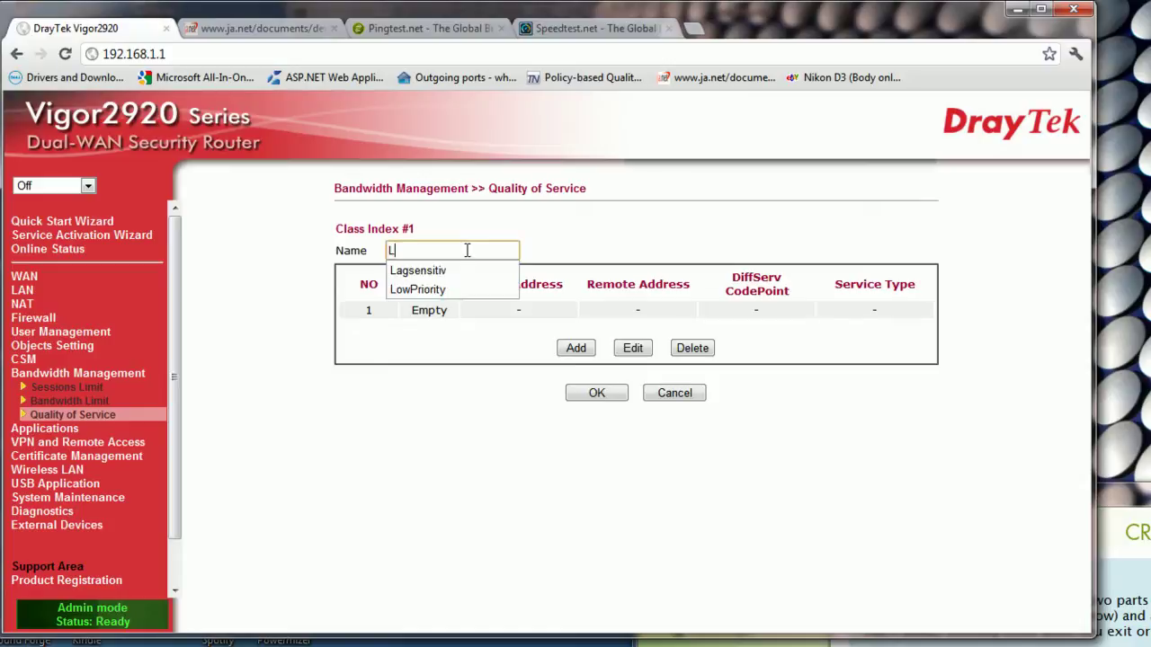
# Add a Class 1 rule matching AF Class1 (Low Drop) HTTPS(TCP:443) traffic and save it.
pyautogui.click(577, 349)
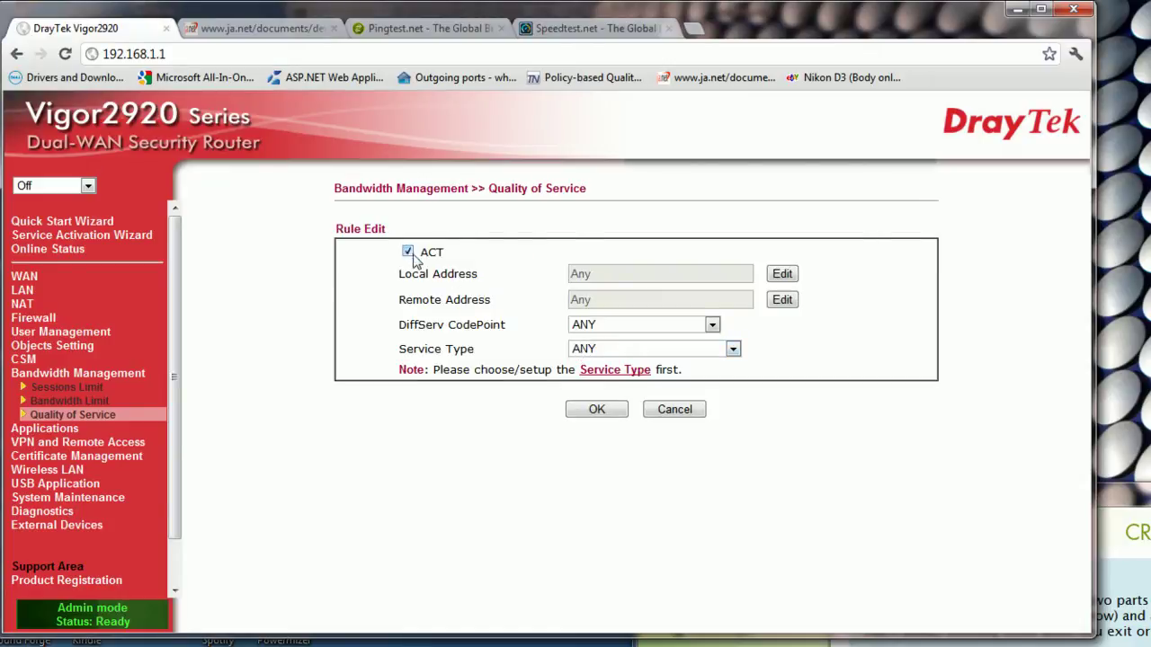
pyautogui.click(712, 325)
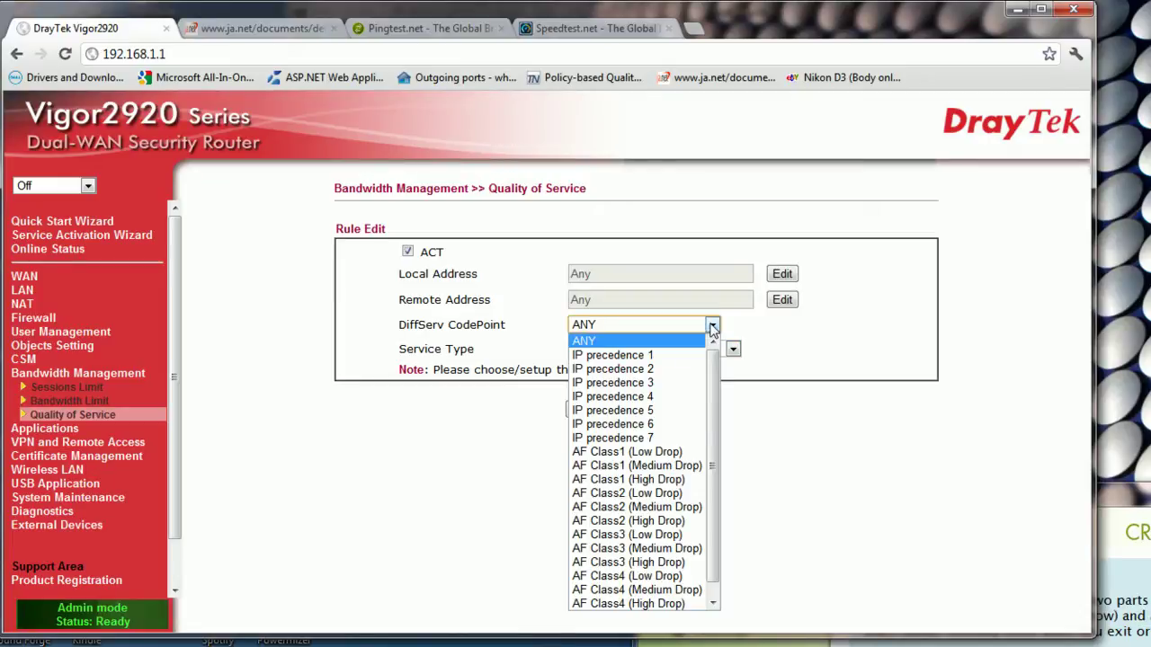
pyautogui.click(615, 453)
pyautogui.click(650, 351)
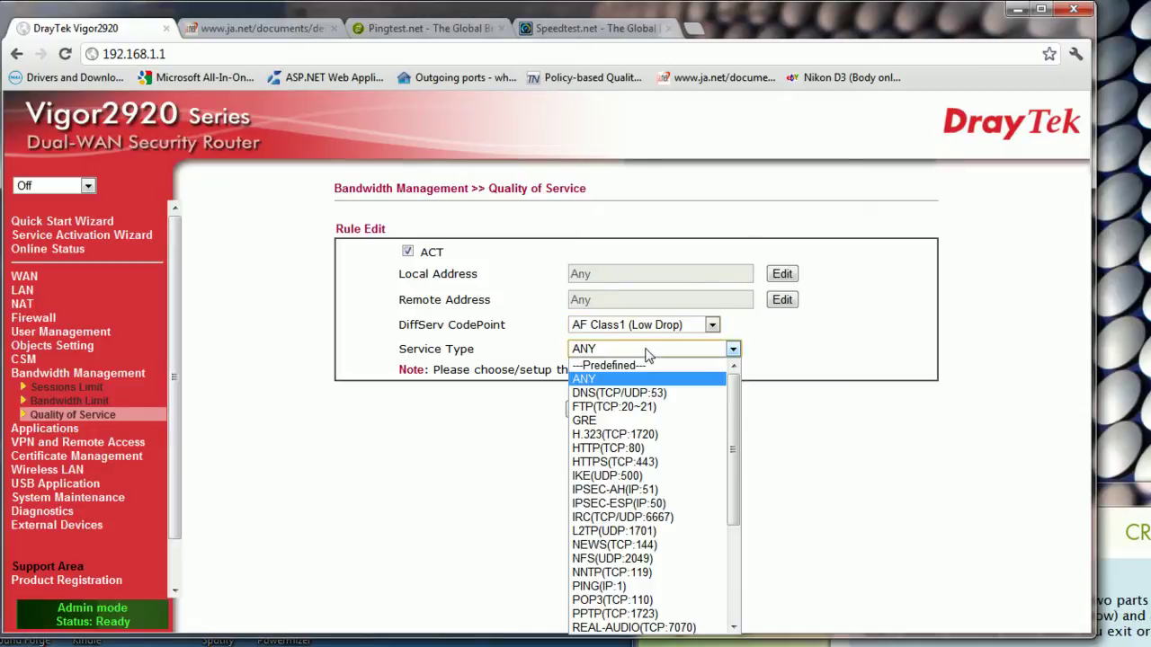
pyautogui.click(602, 462)
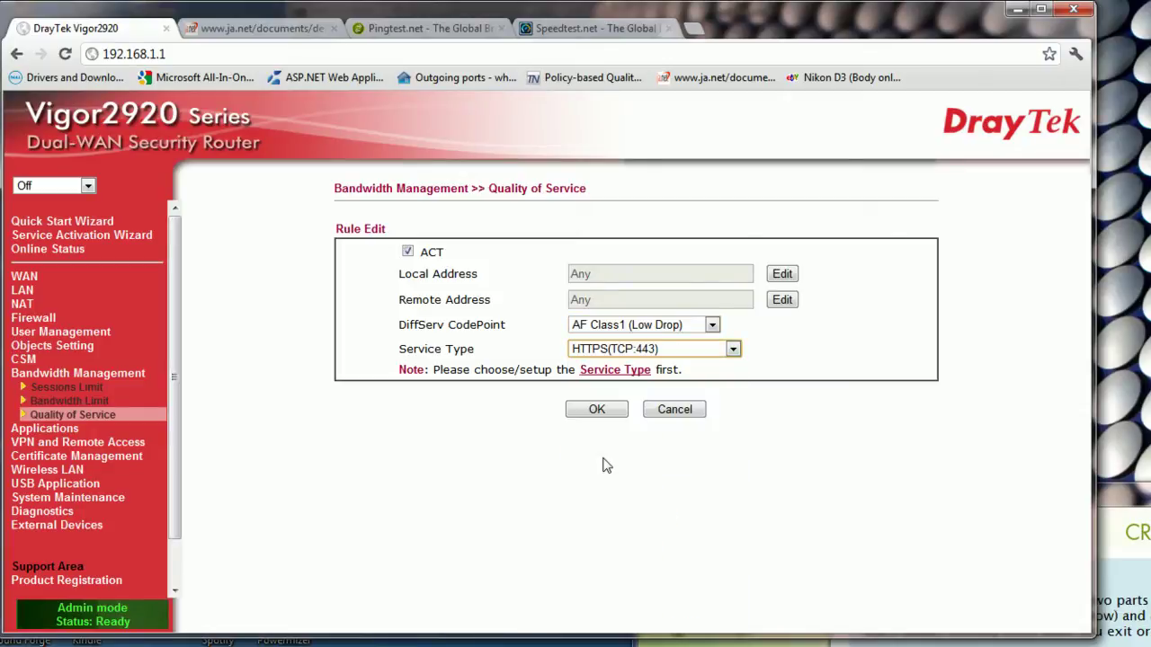
pyautogui.click(594, 411)
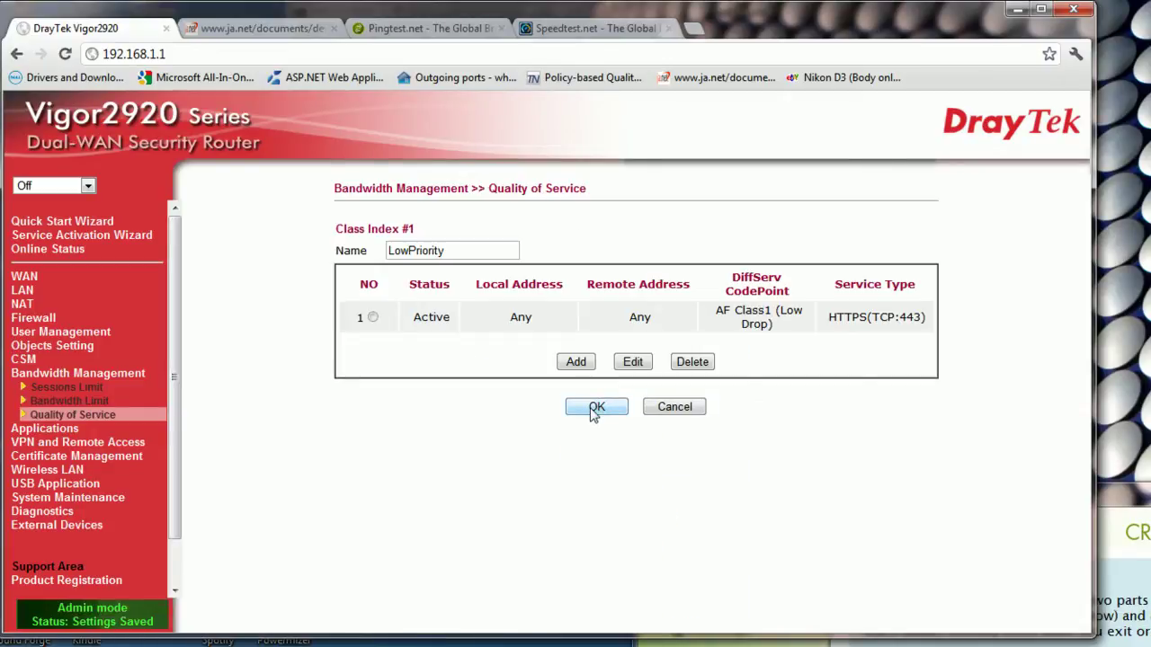
pyautogui.click(593, 409)
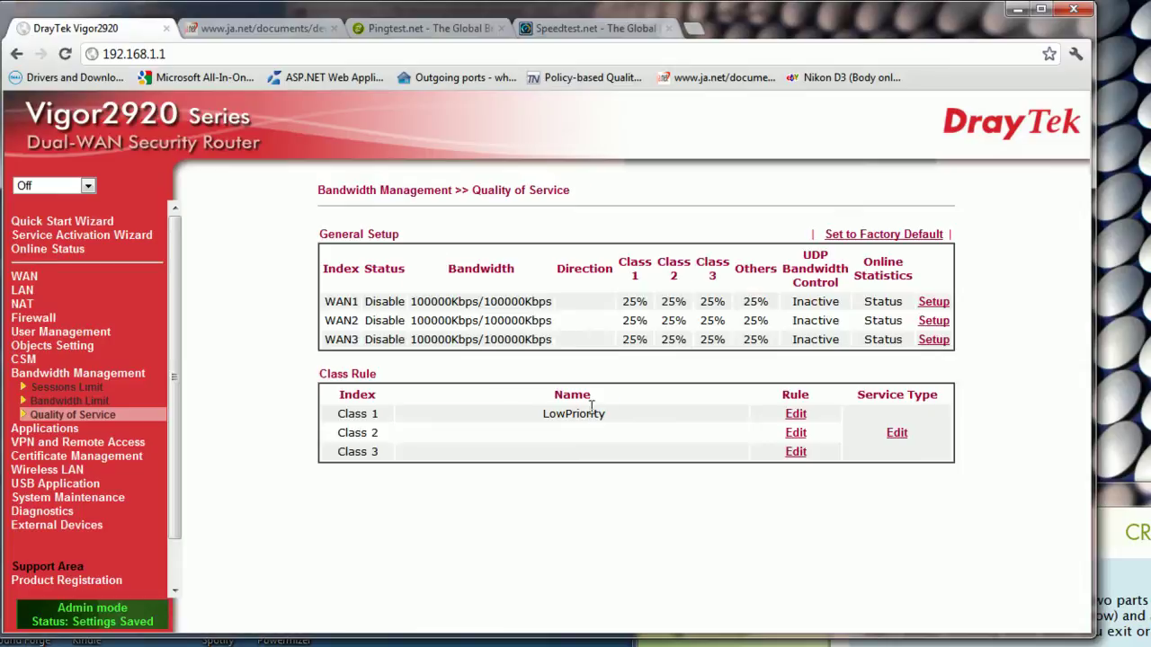
# Enable WAN1 QoS for both directions with 10000 Kbps inbound and 1000 Kbps outbound bandwidth.
pyautogui.click(934, 302)
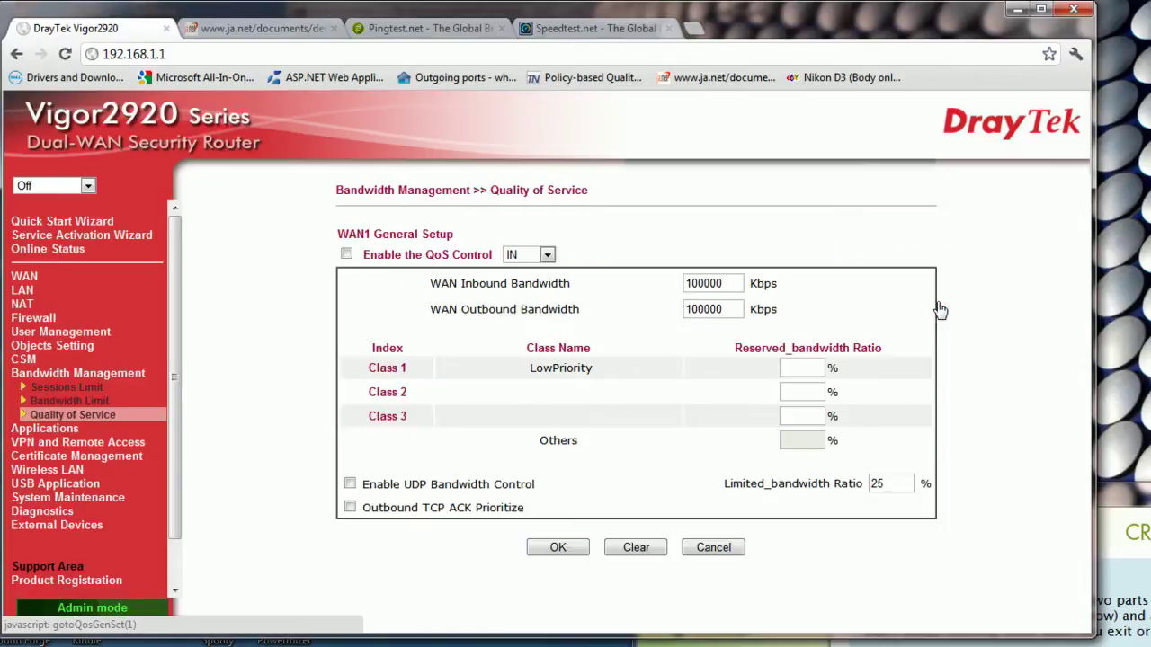
pyautogui.click(347, 255)
pyautogui.click(544, 254)
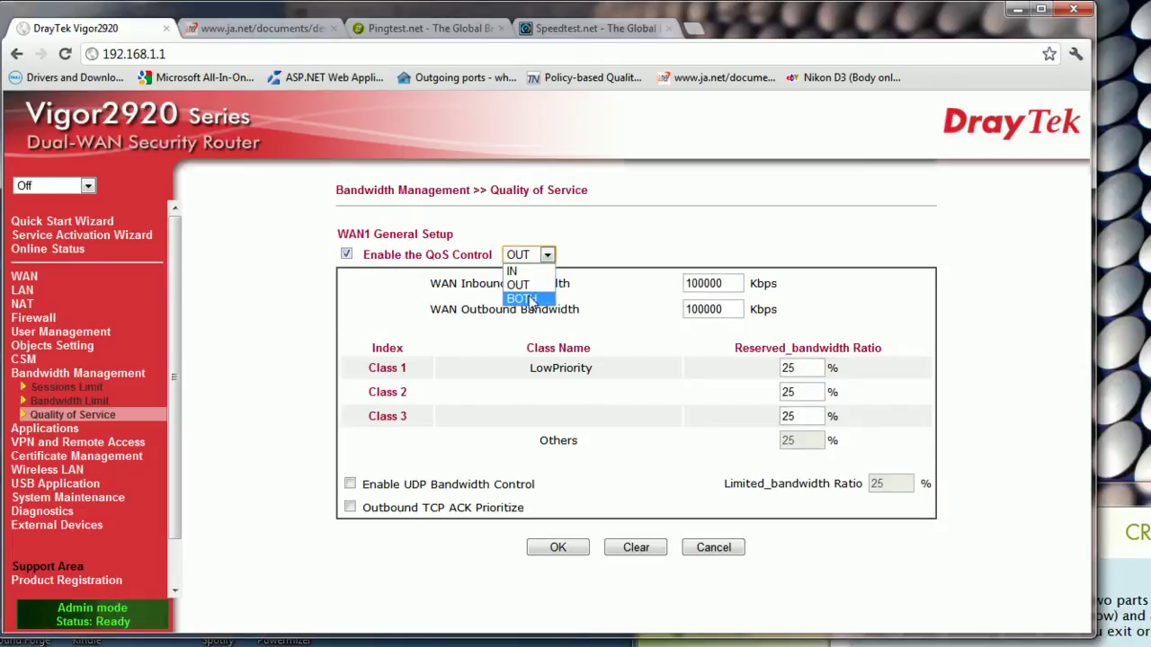
pyautogui.click(532, 299)
pyautogui.moveTo(730, 286); pyautogui.dragTo(718, 286)
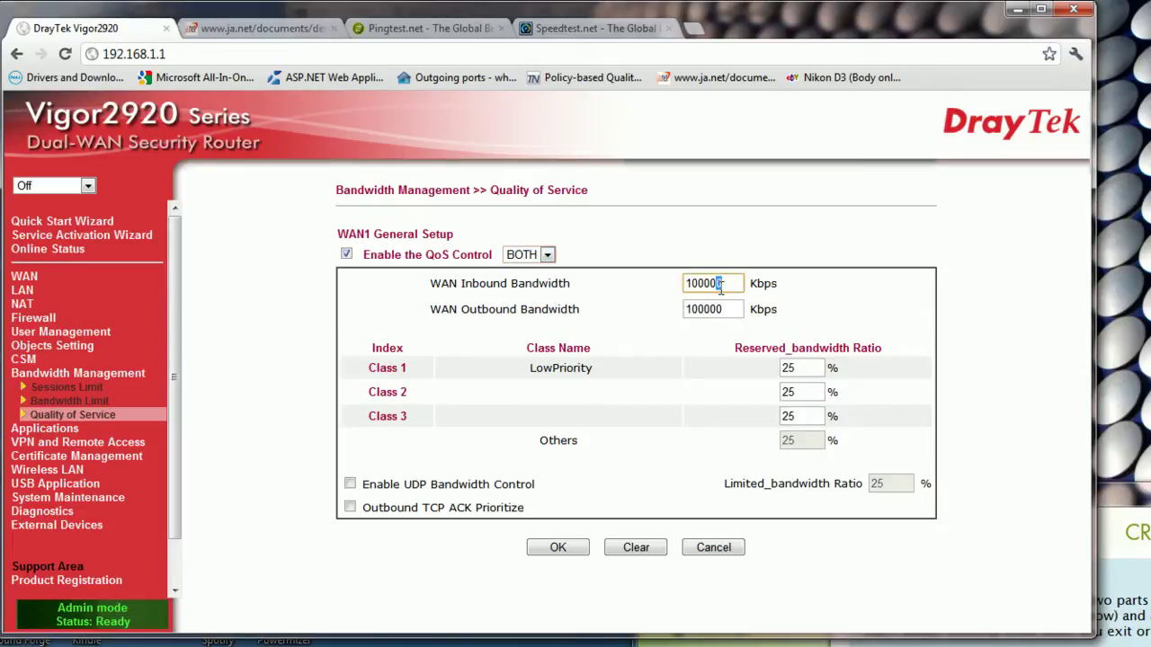
pyautogui.press('BackSpace')
pyautogui.click(727, 304)
pyautogui.click(727, 311)
pyautogui.press('BackSpace')
pyautogui.press('BackSpace')
pyautogui.click(813, 311)
# Set classes 1–3 to 1% each, enable UDP control and TCP ACK priority, and save.
pyautogui.doubleClick(800, 367)
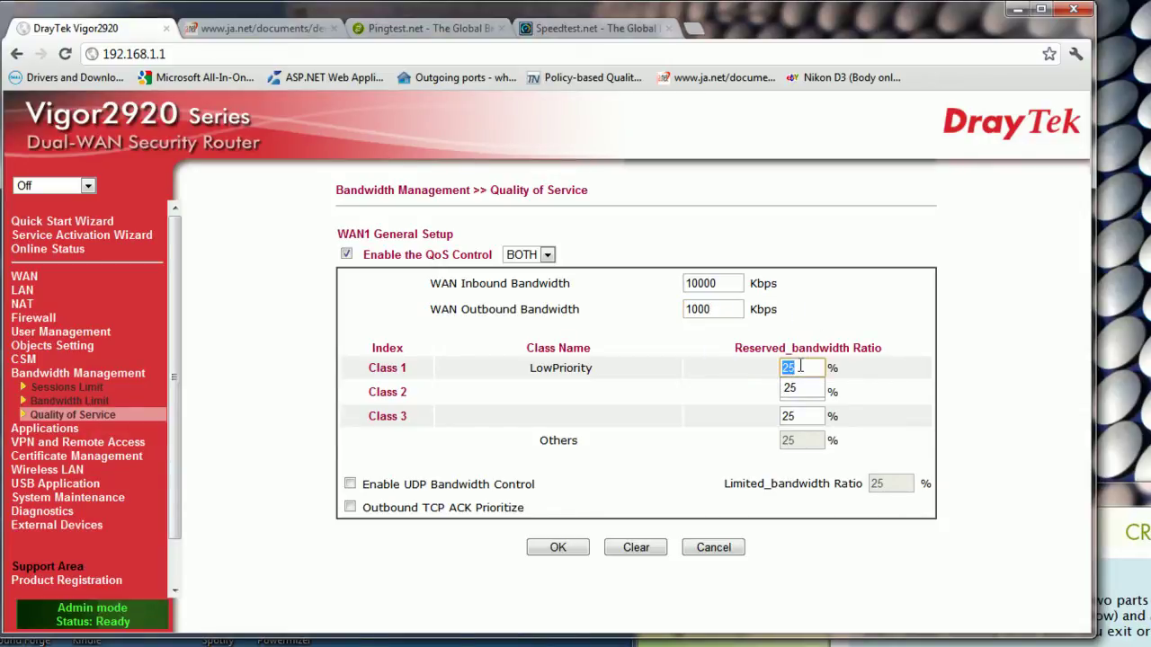
pyautogui.write('1')
pyautogui.click(823, 388)
pyautogui.doubleClick(819, 391)
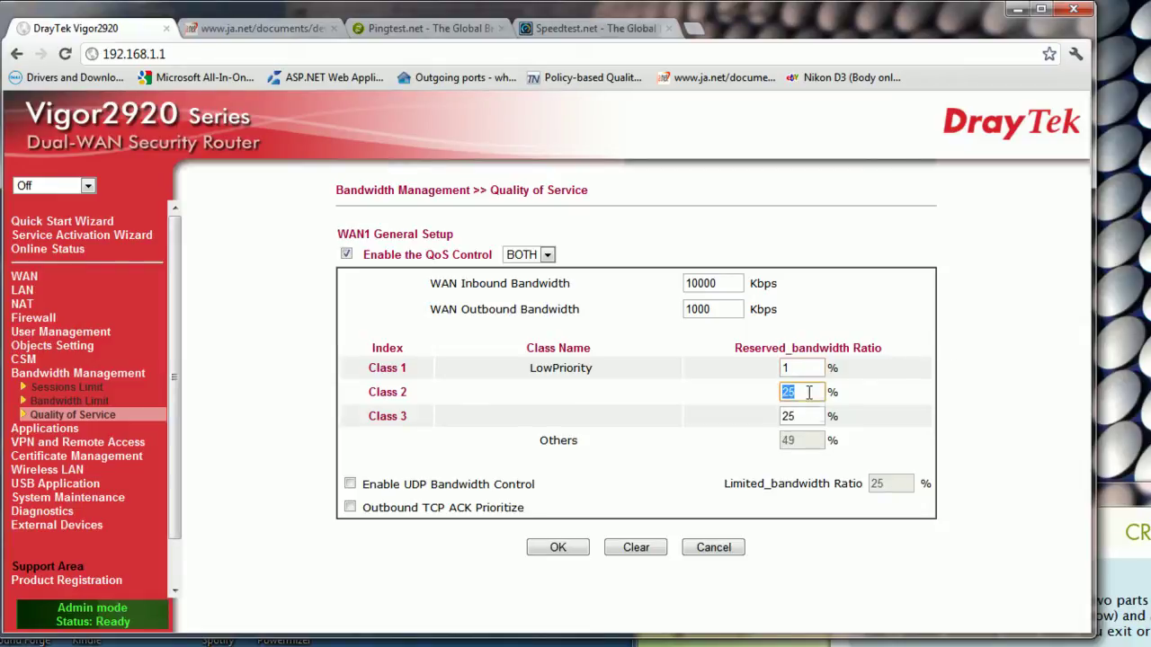
pyautogui.write('1')
pyautogui.click(806, 415)
pyautogui.doubleClick(807, 416)
pyautogui.write('1')
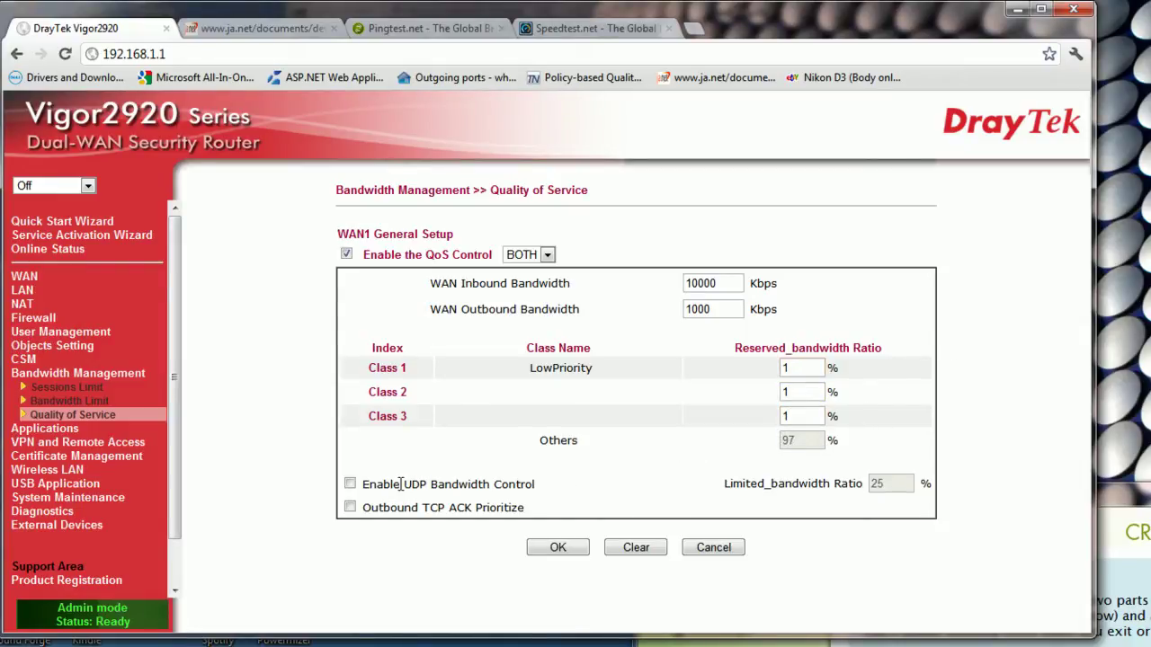
pyautogui.click(350, 485)
pyautogui.click(350, 507)
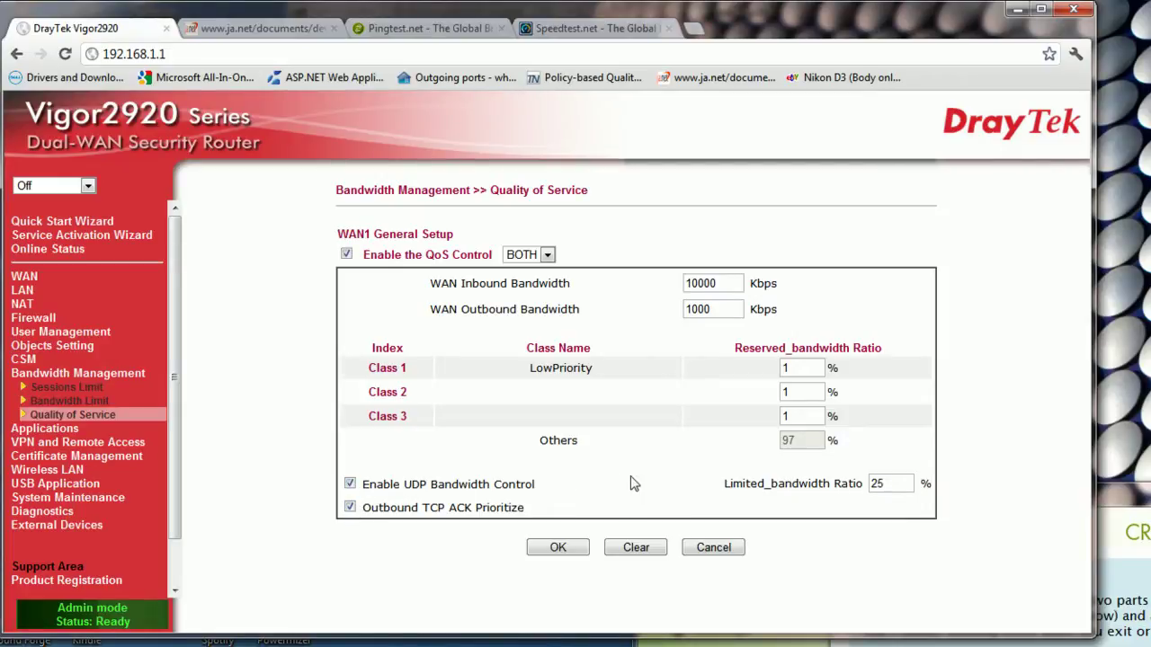
pyautogui.click(557, 549)
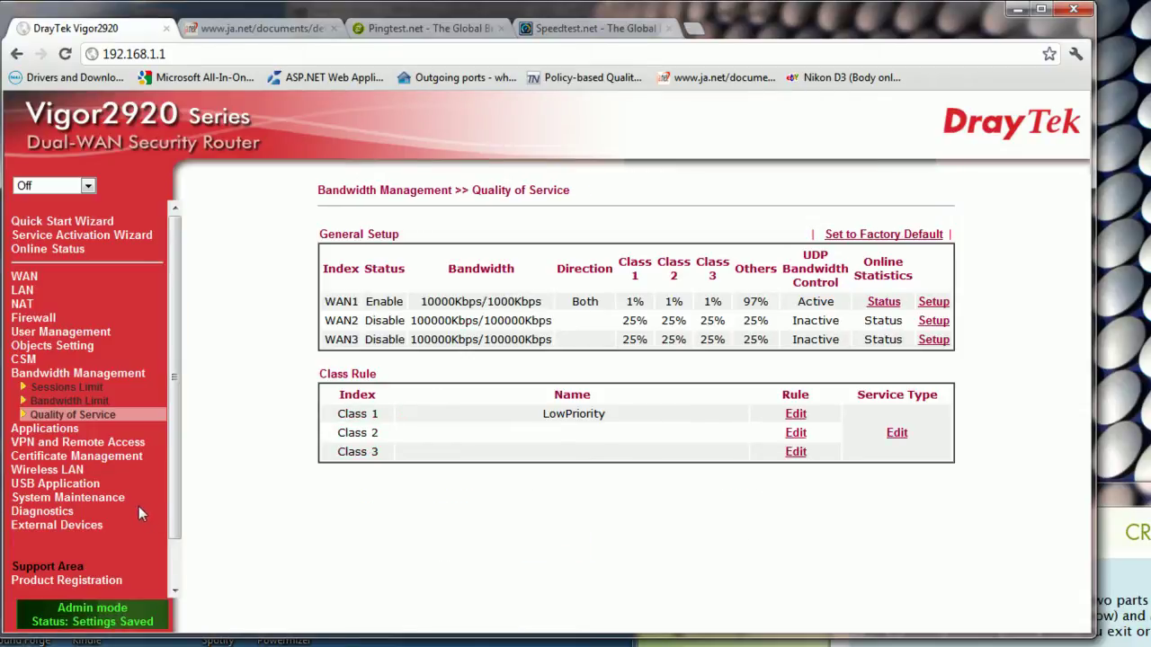
# Reboot the router from System Maintenance > Reboot System.
pyautogui.moveTo(172, 486); pyautogui.dragTo(172, 528)
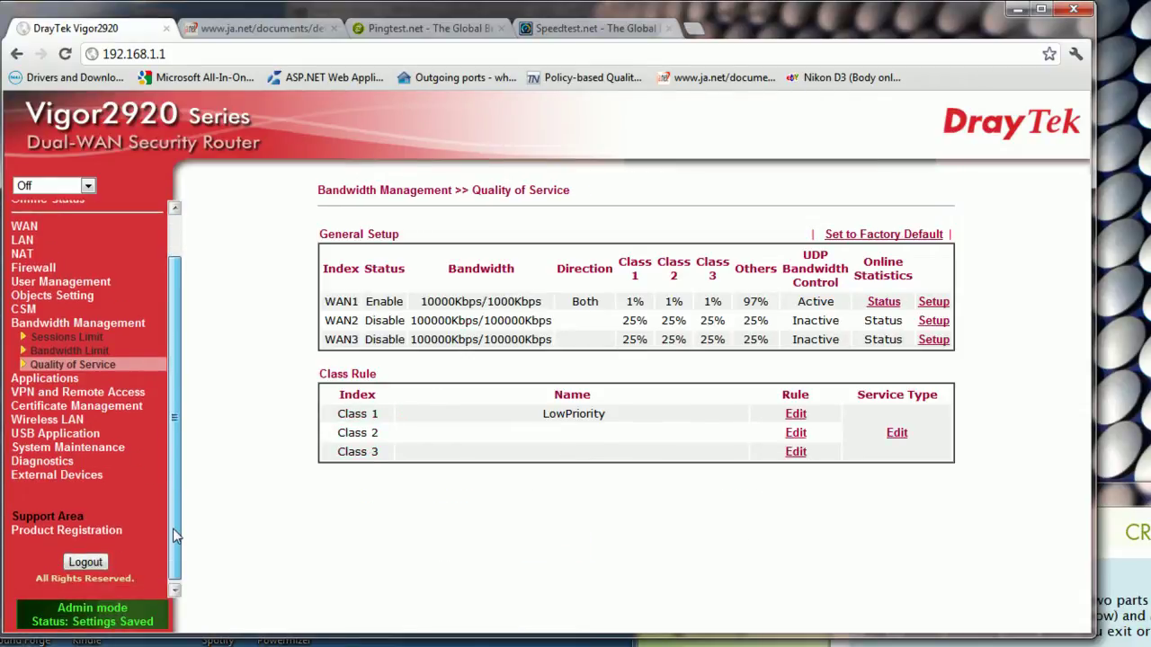
pyautogui.click(68, 449)
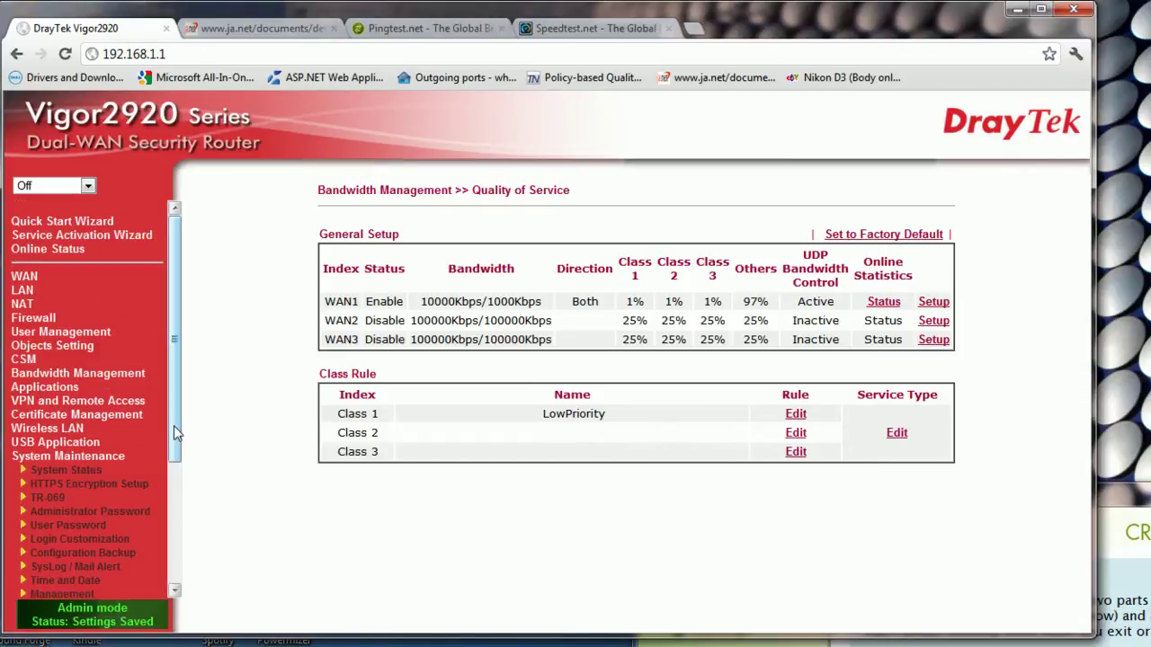
pyautogui.scroll(-3, 174, 425)
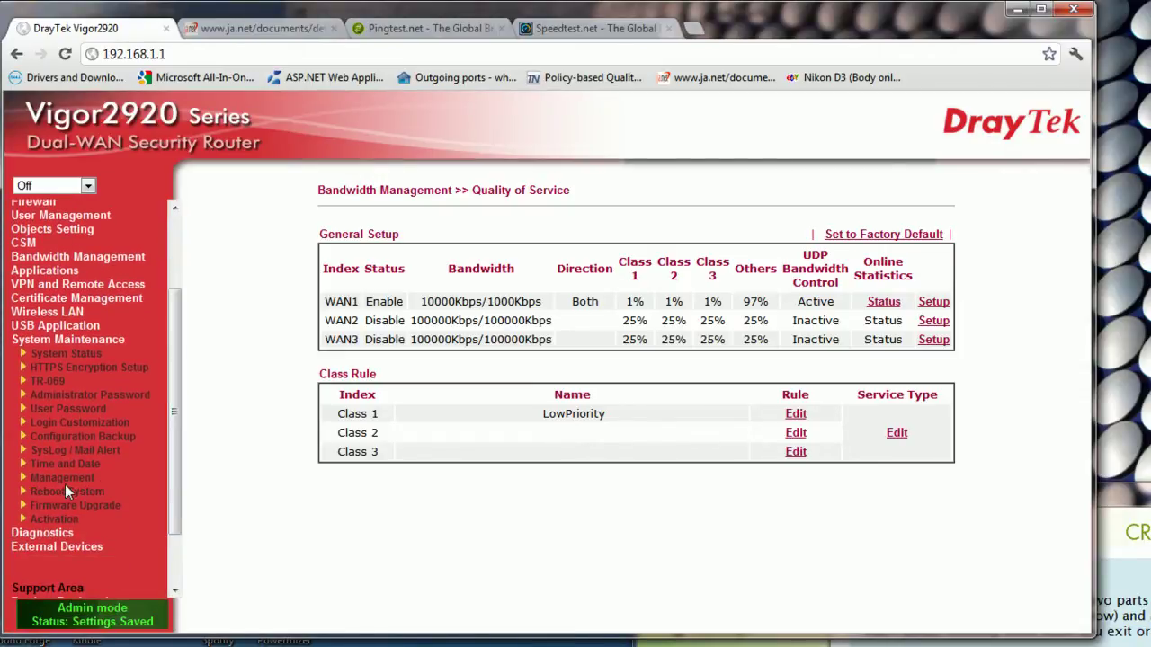
pyautogui.click(69, 493)
pyautogui.click(633, 369)
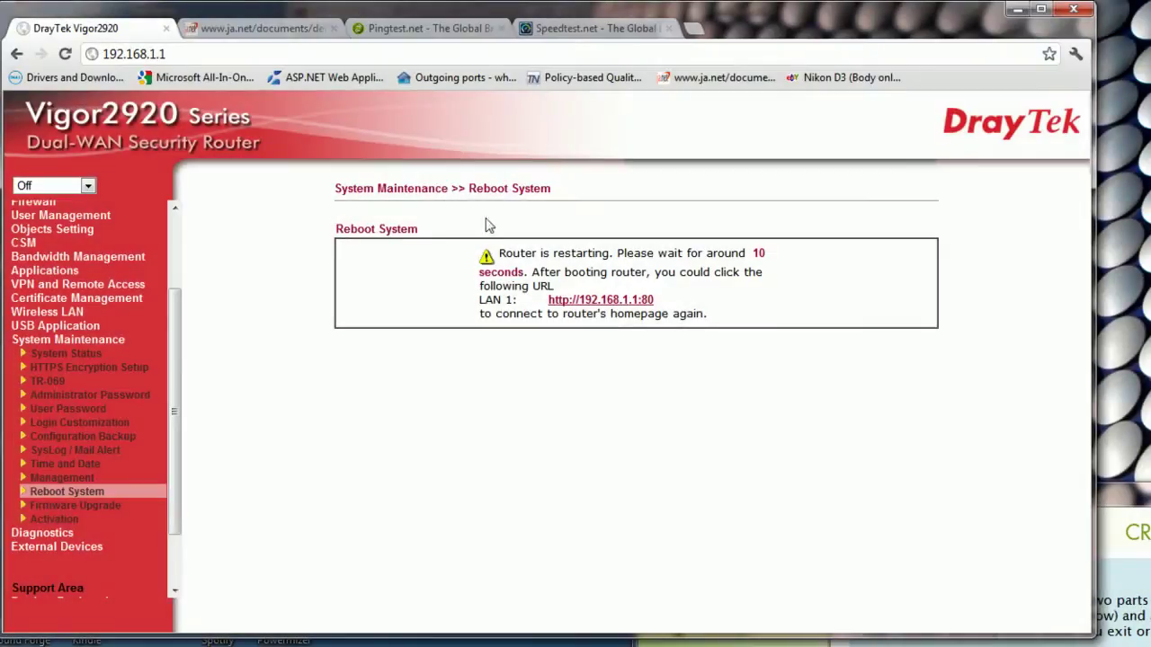
# Reconnect to the router's LAN 1 page and log in with the router username and password.
pyautogui.click(601, 300)
pyautogui.write('a')
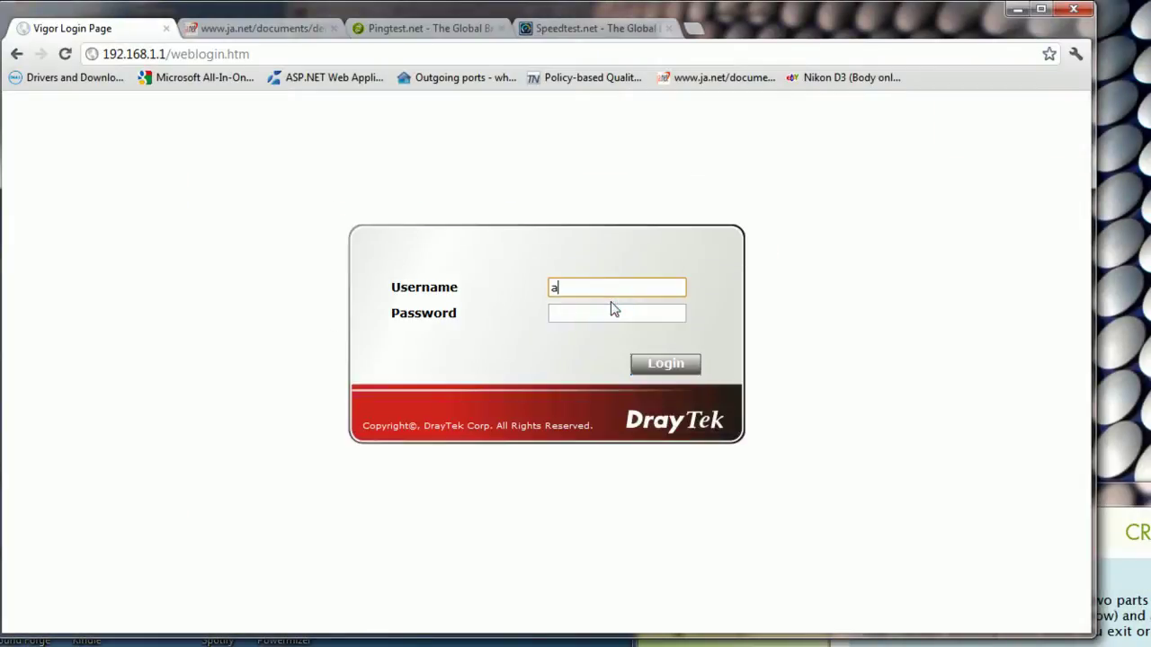
pyautogui.write('dmin')
pyautogui.press('Tab')
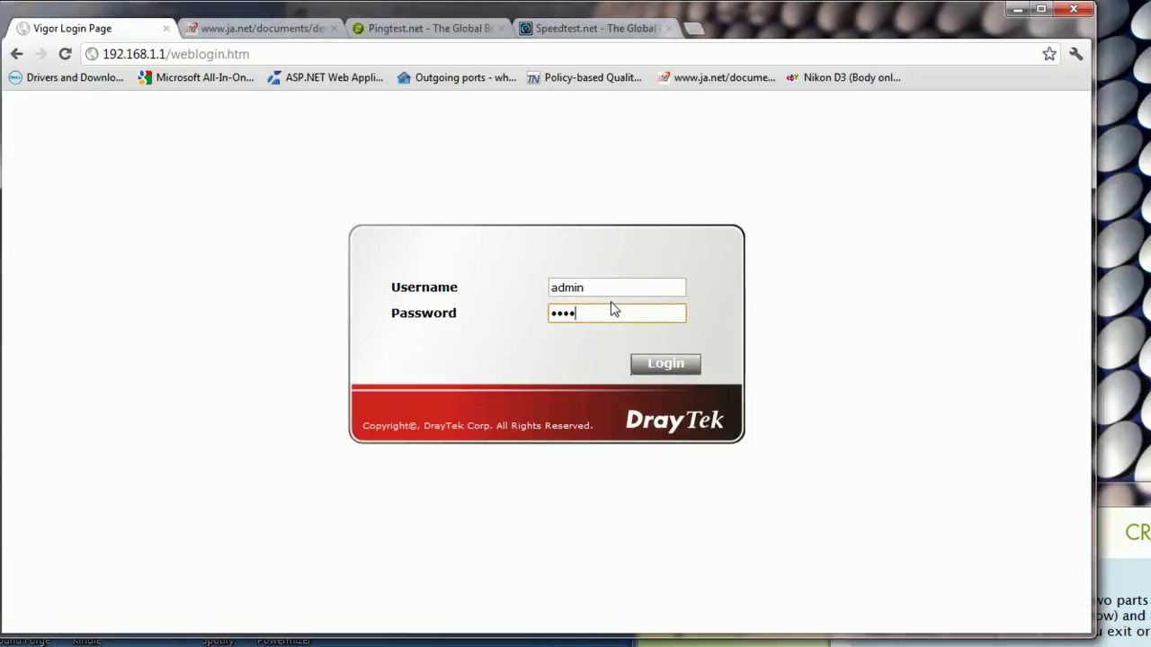
pyautogui.press('Return')
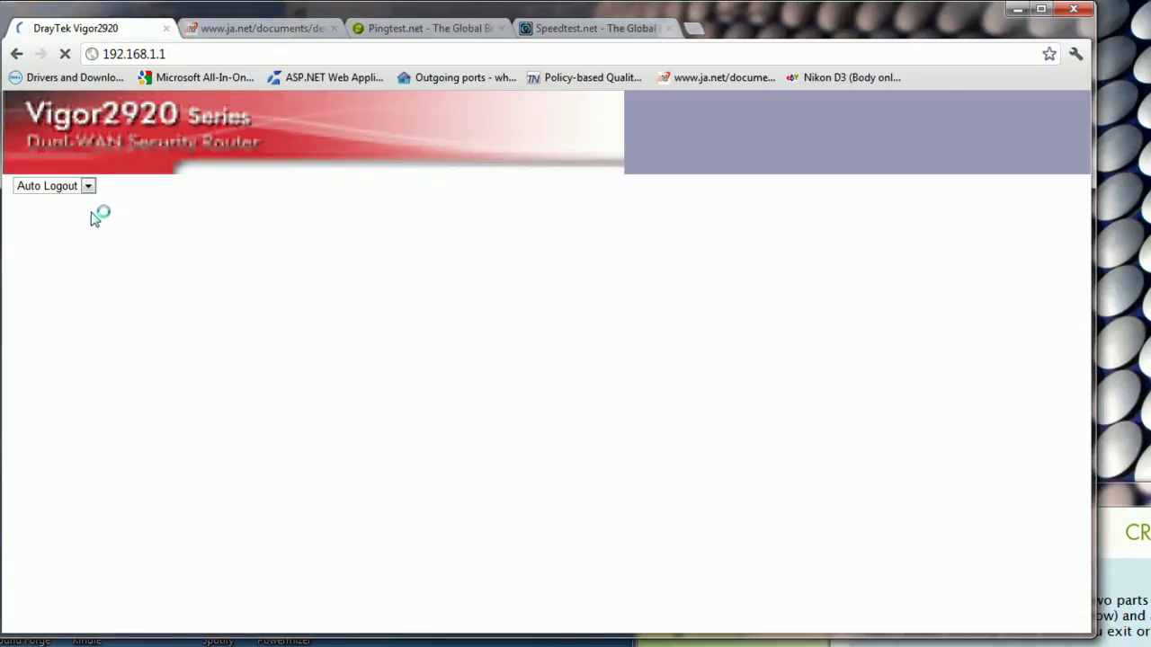
# Turn Auto Logout off, open WAN1's QoS online statistics, then bring CrashPlan forward.
pyautogui.click(63, 186)
pyautogui.click(54, 216)
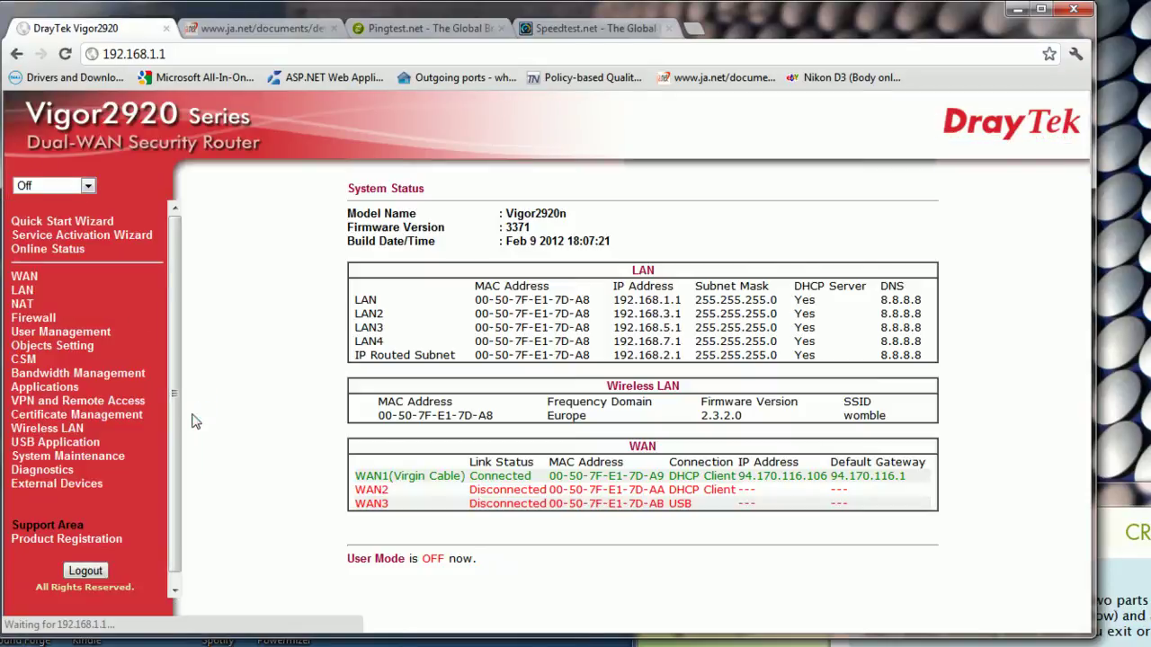
pyautogui.click(58, 374)
pyautogui.click(67, 414)
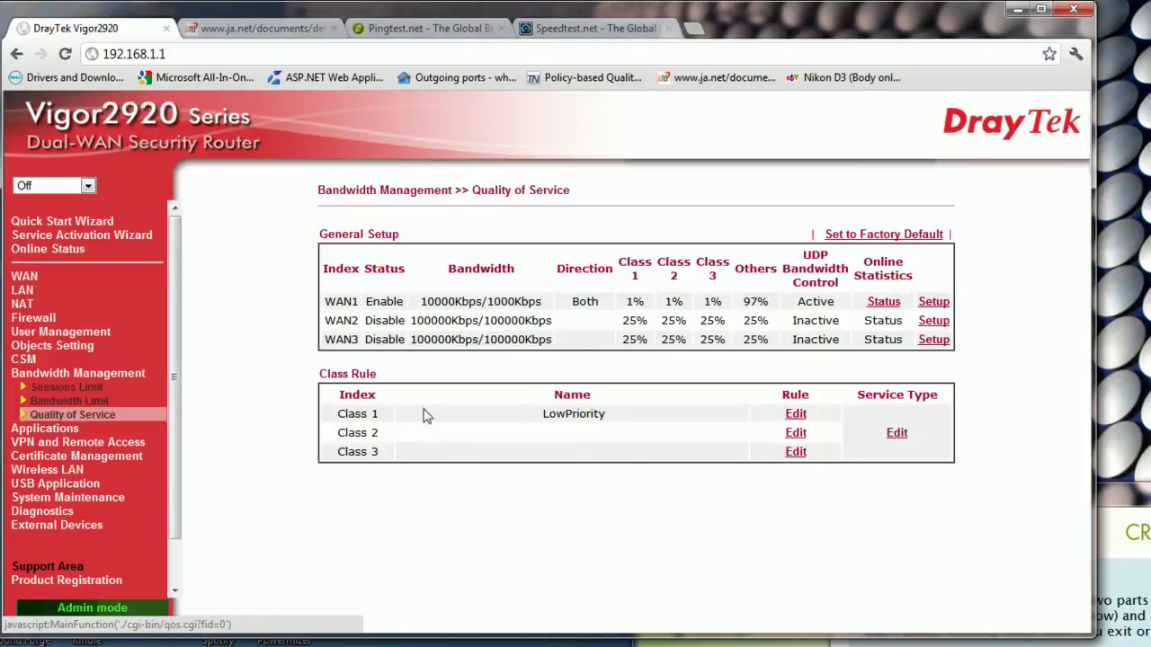
pyautogui.click(882, 302)
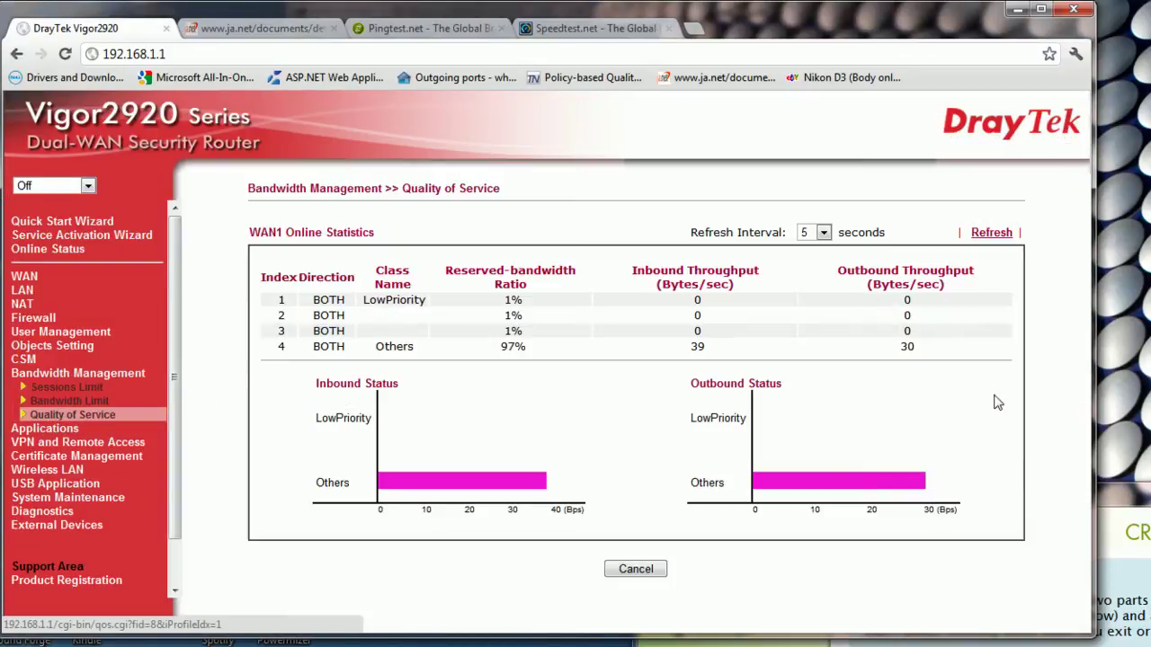
pyautogui.click(1134, 501)
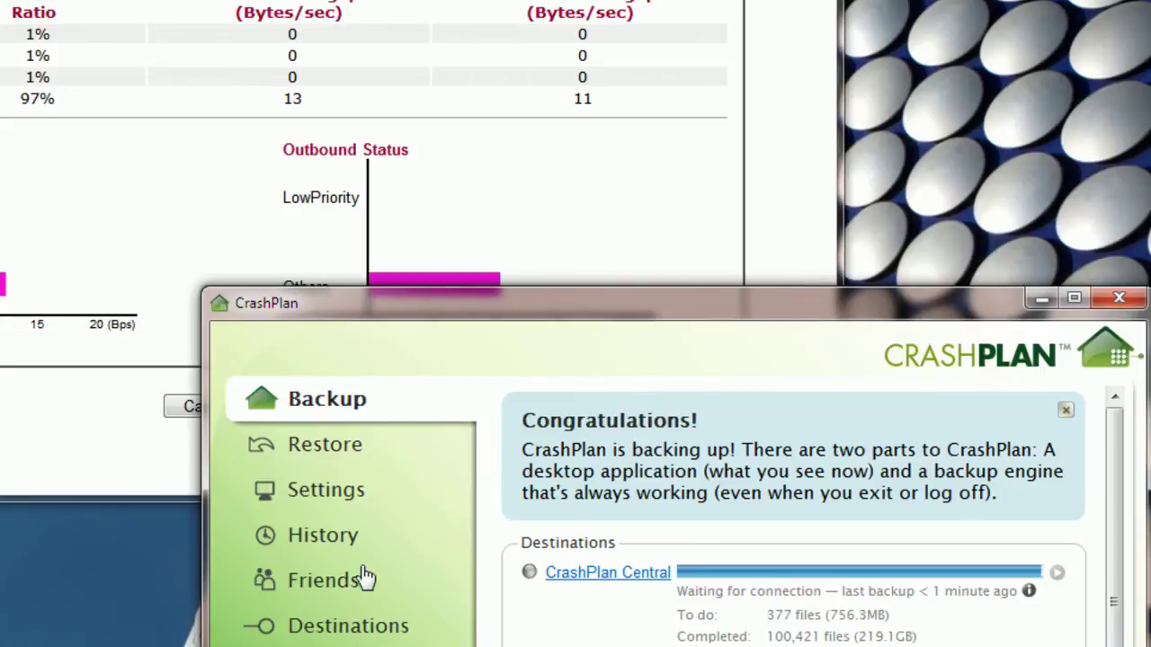
# Start the CrashPlan backup to the CrashPlan Central destination.
pyautogui.click(348, 628)
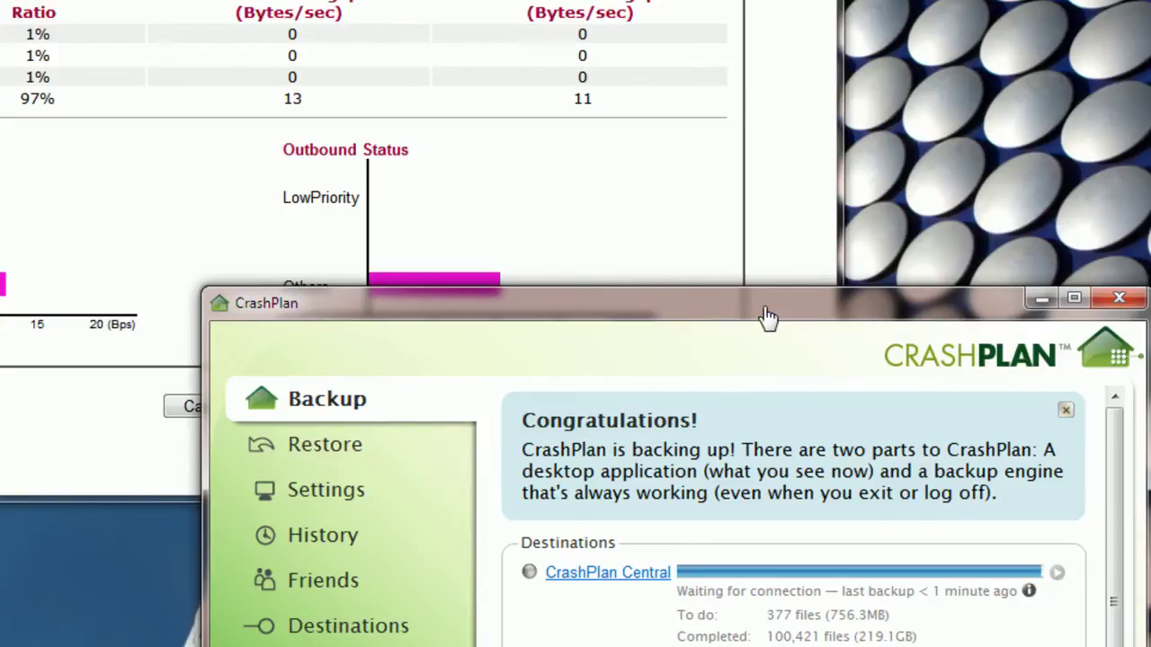
pyautogui.click(803, 409)
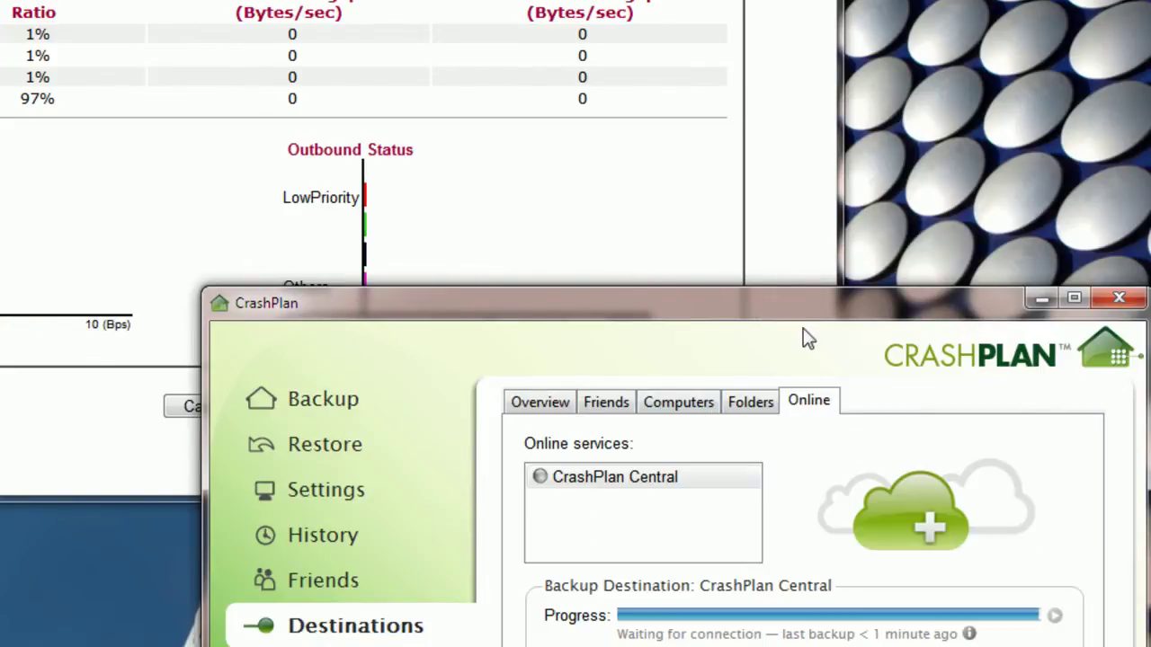
pyautogui.moveTo(800, 307); pyautogui.dragTo(801, 230)
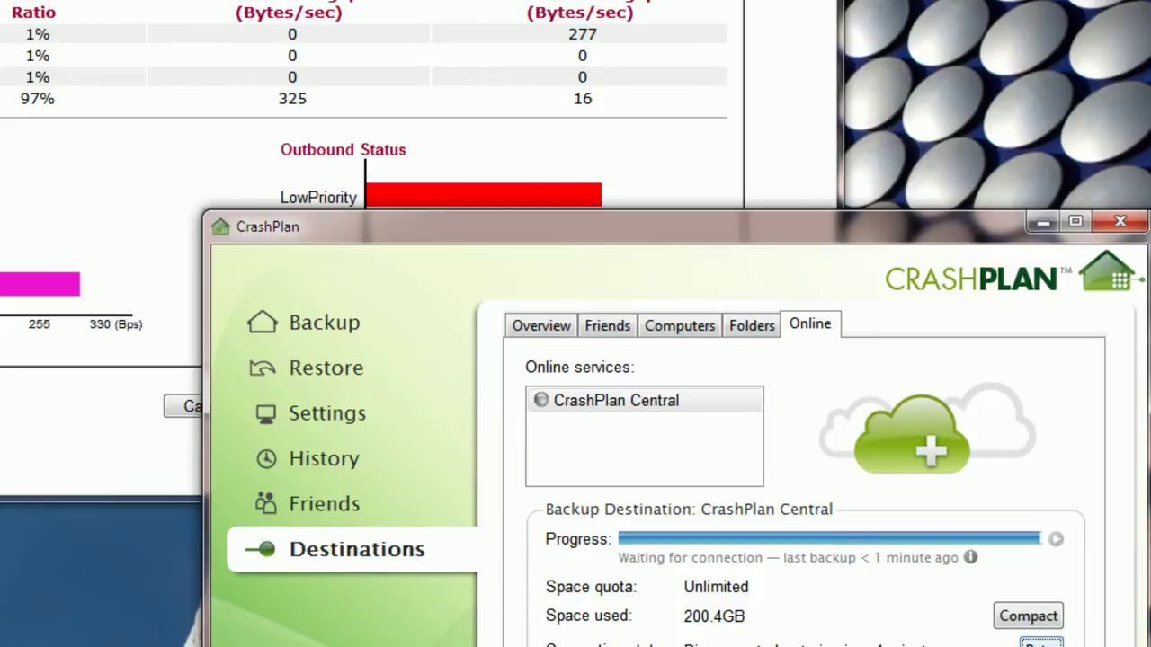
pyautogui.click(1041, 644)
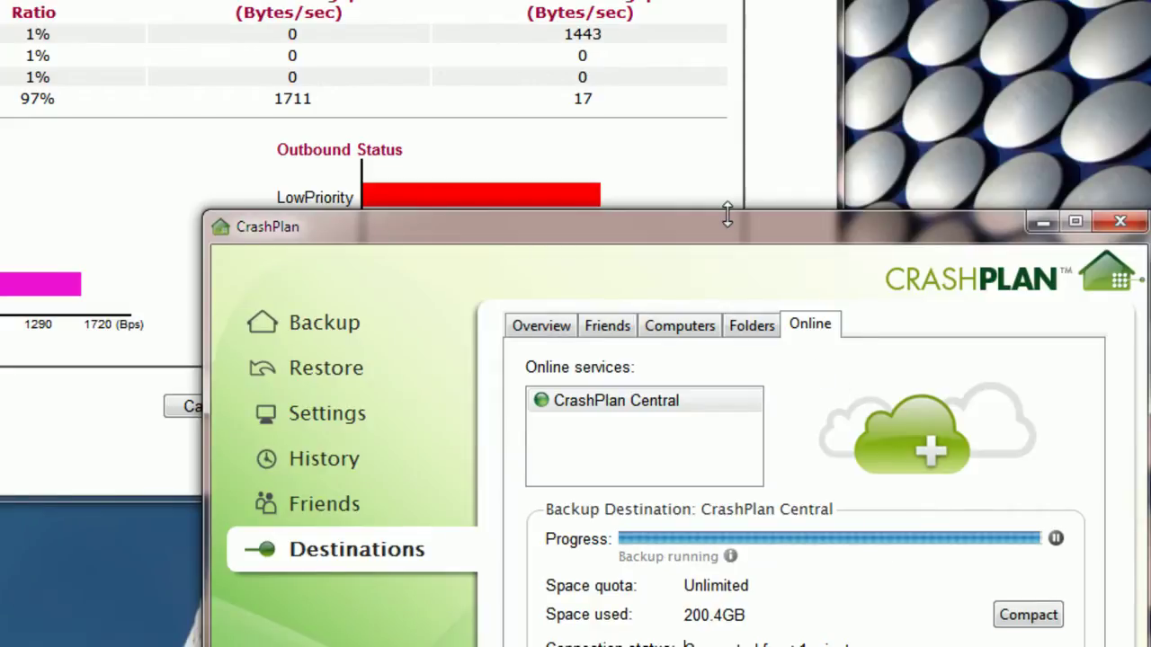
# Show CrashPlan's backup overview, then bring the router's WAN1 statistics back in front.
pyautogui.moveTo(731, 228); pyautogui.dragTo(737, 303)
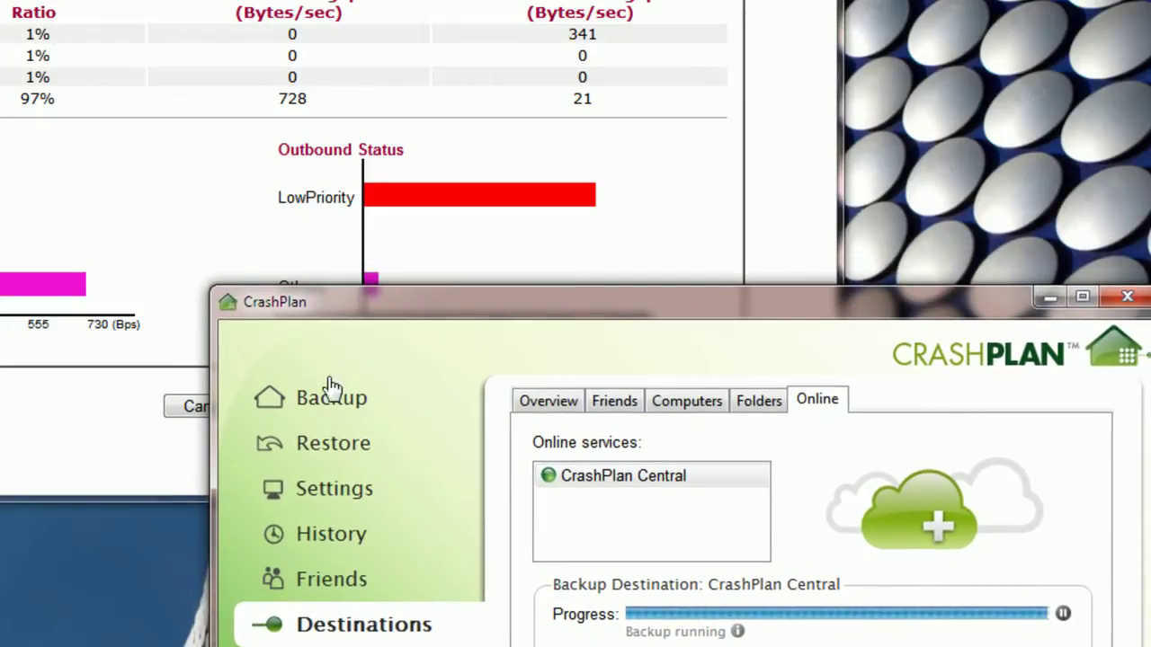
pyautogui.click(402, 398)
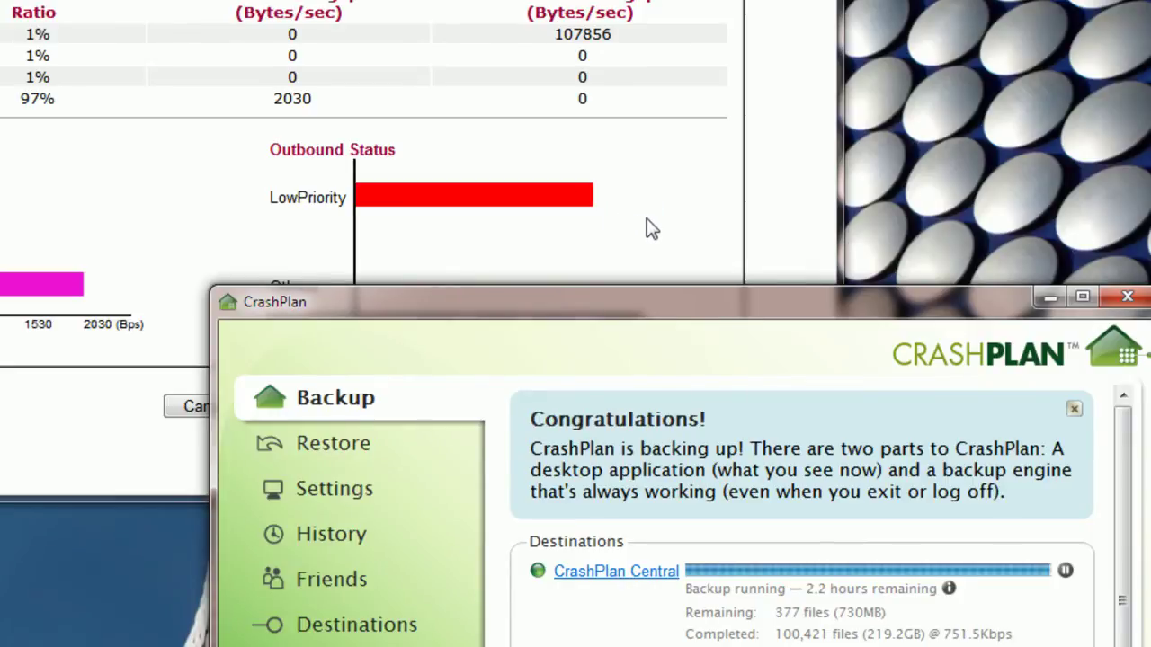
pyautogui.click(531, 245)
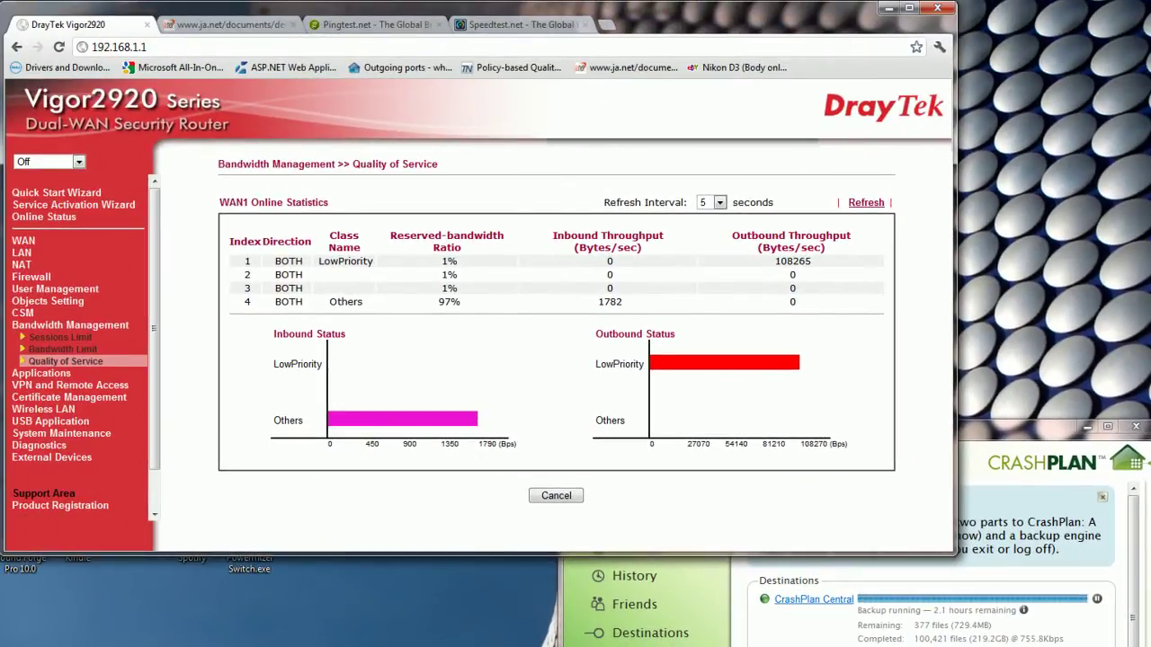
pyautogui.click(355, 607)
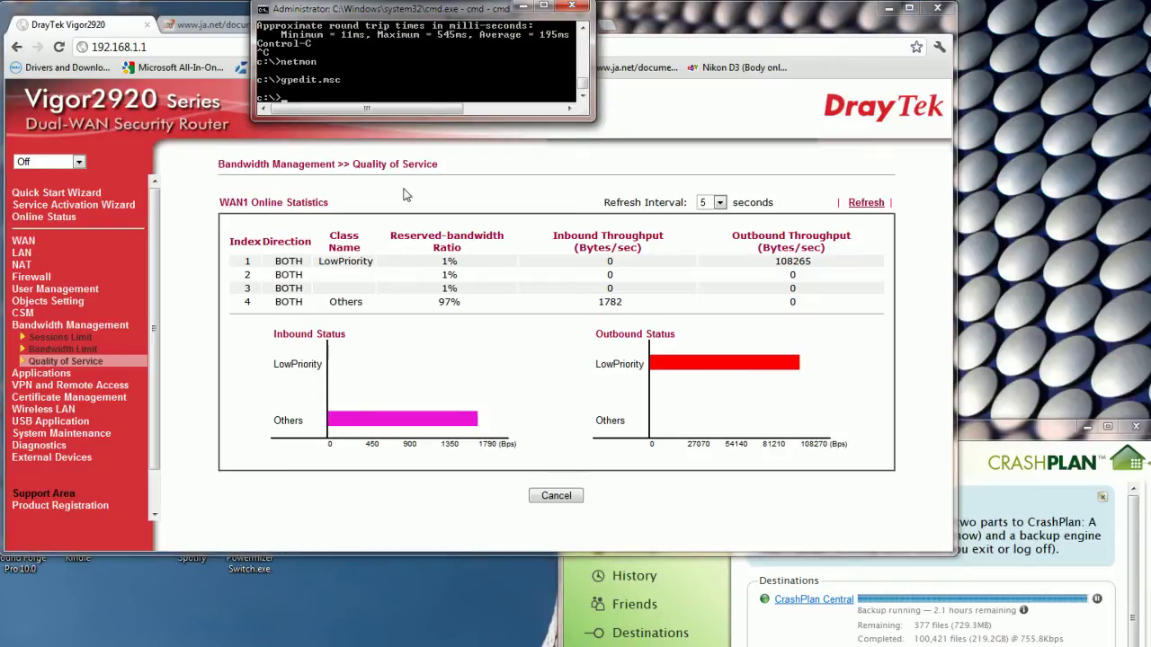
pyautogui.press('Up')
pyautogui.press('Up')
pyautogui.press('Up')
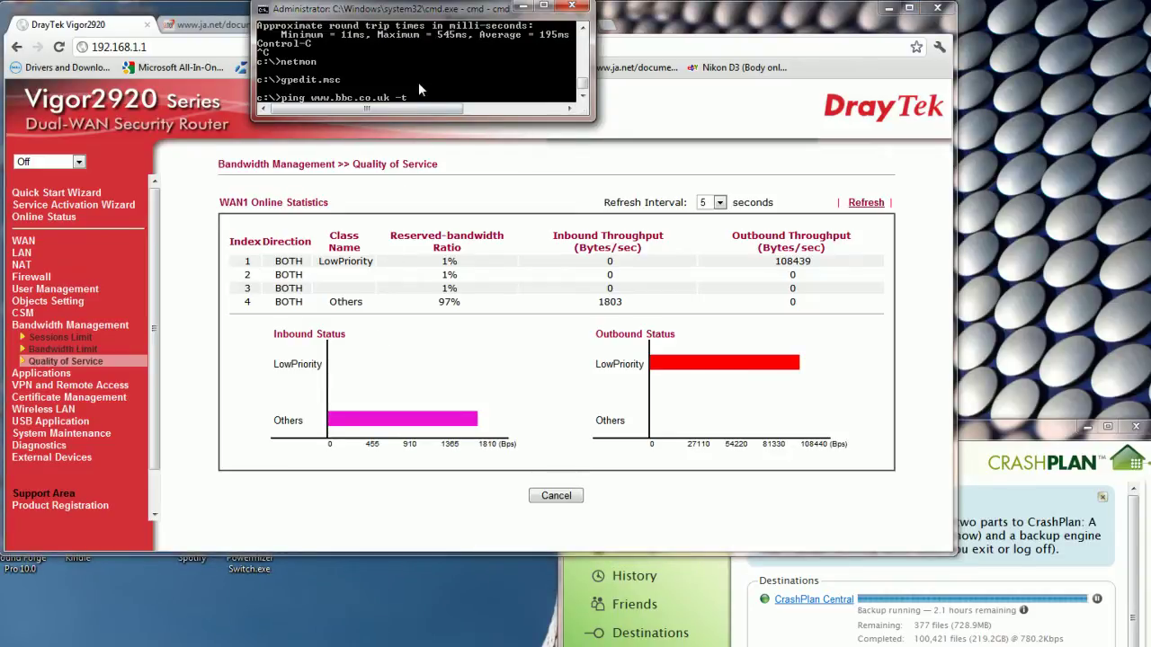
pyautogui.press('Return')
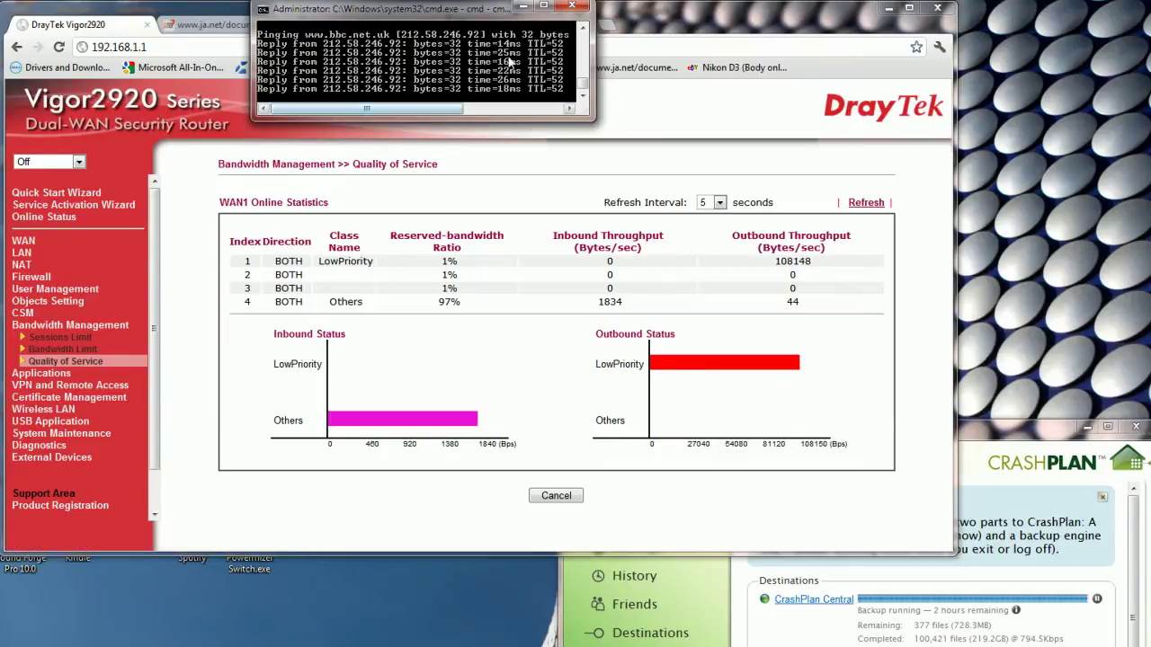
pyautogui.click(180, 11)
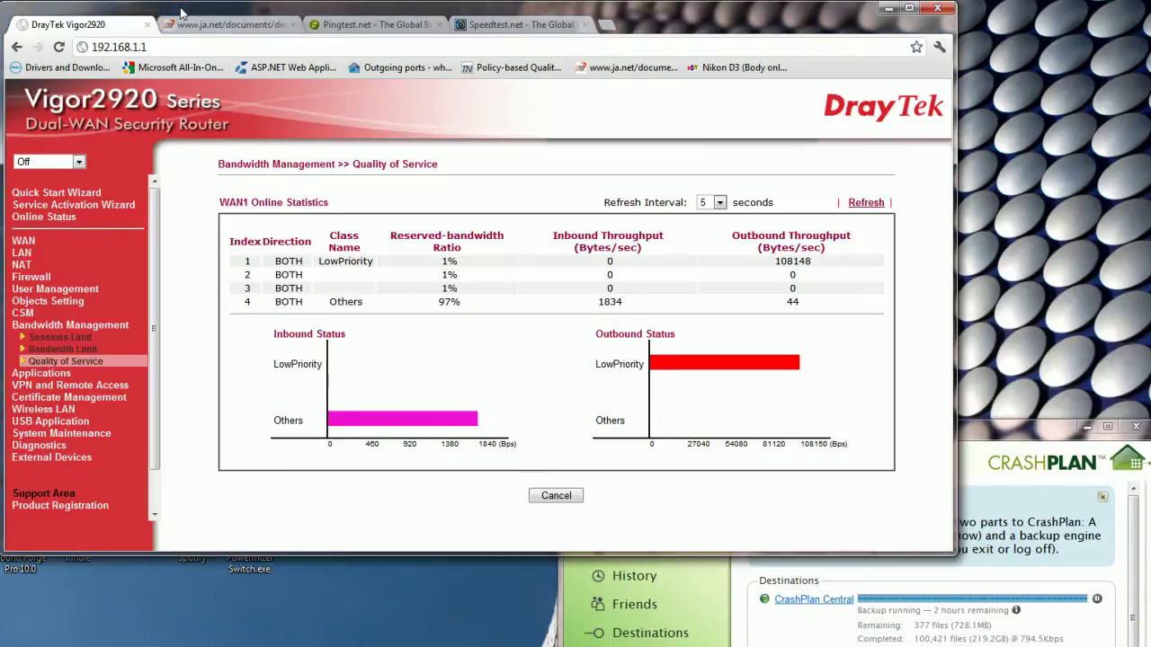
pyautogui.click(373, 26)
# Run a new Pingtest.net line test and move the ping window down to uncover the browser tabs.
pyautogui.click(593, 236)
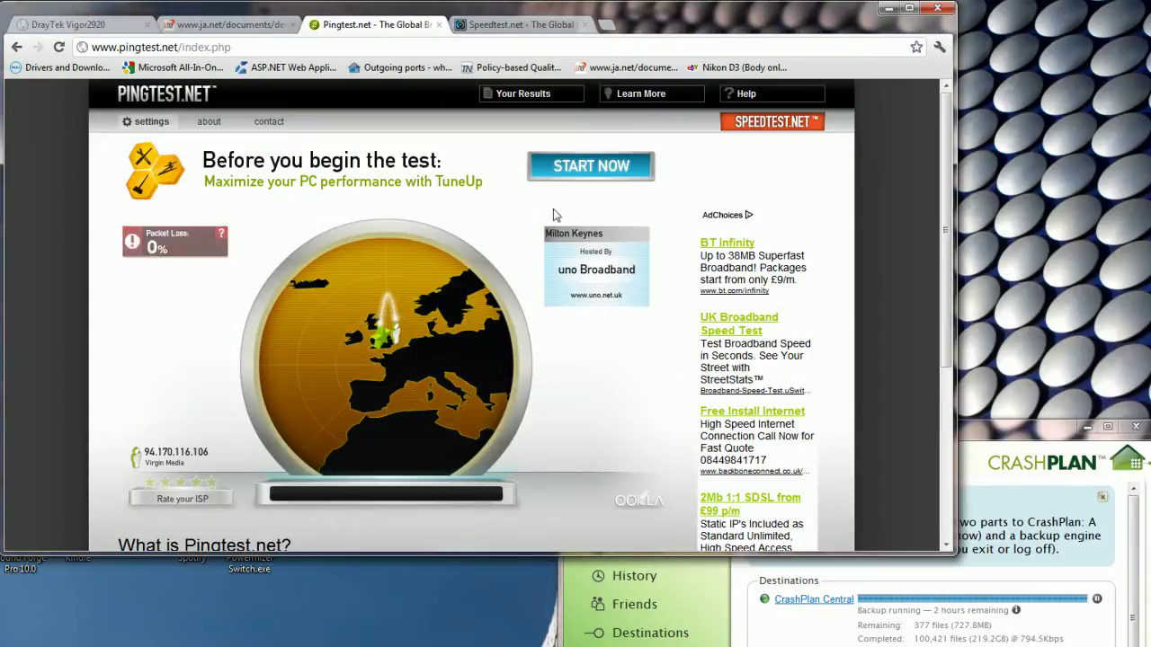
pyautogui.hotkey('alt', 'Tab')
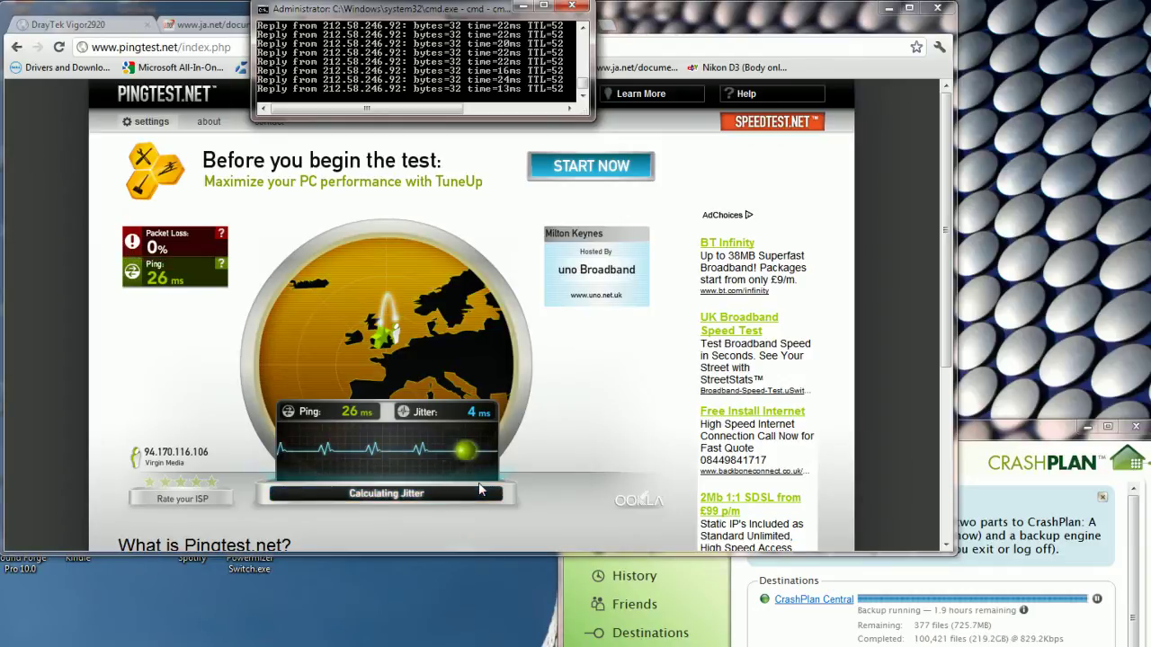
pyautogui.moveTo(481, 489)
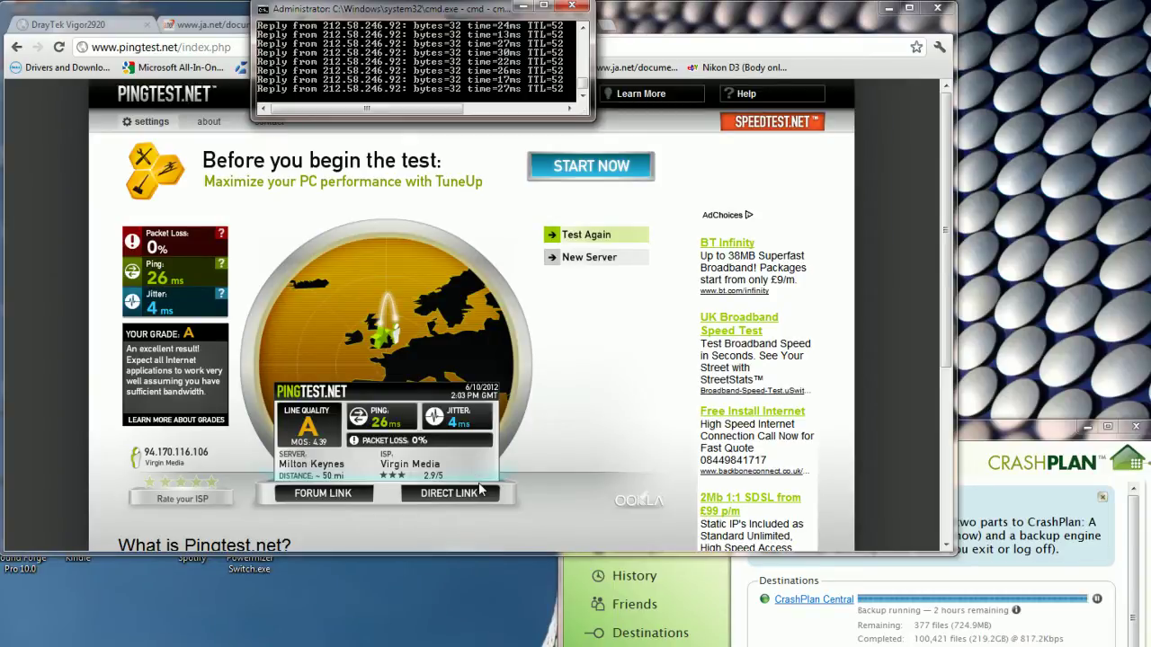
pyautogui.moveTo(463, 9); pyautogui.dragTo(470, 47)
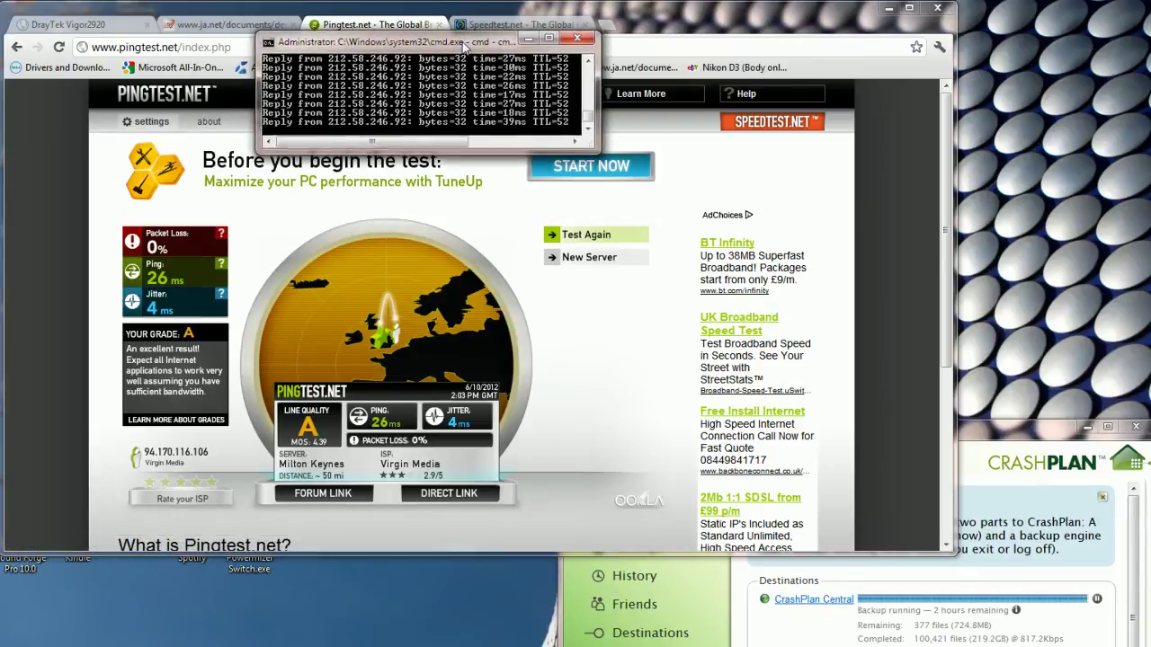
# Run a new Speedtest.net test, checking the router's QoS statistics during and after it.
pyautogui.click(499, 25)
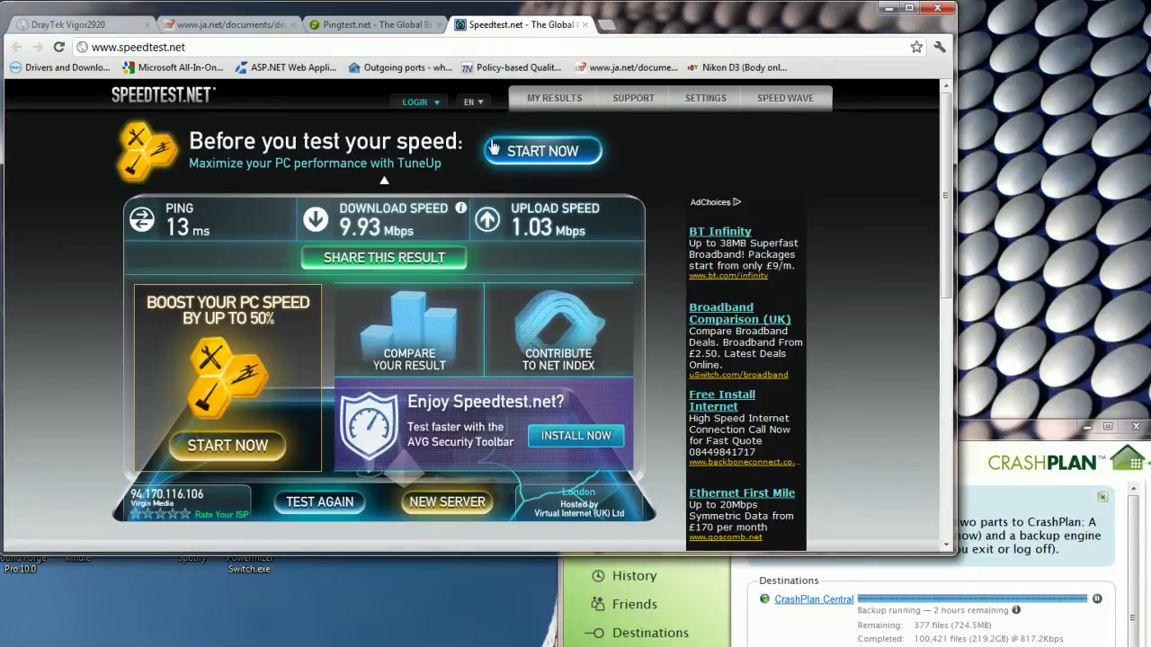
pyautogui.click(320, 502)
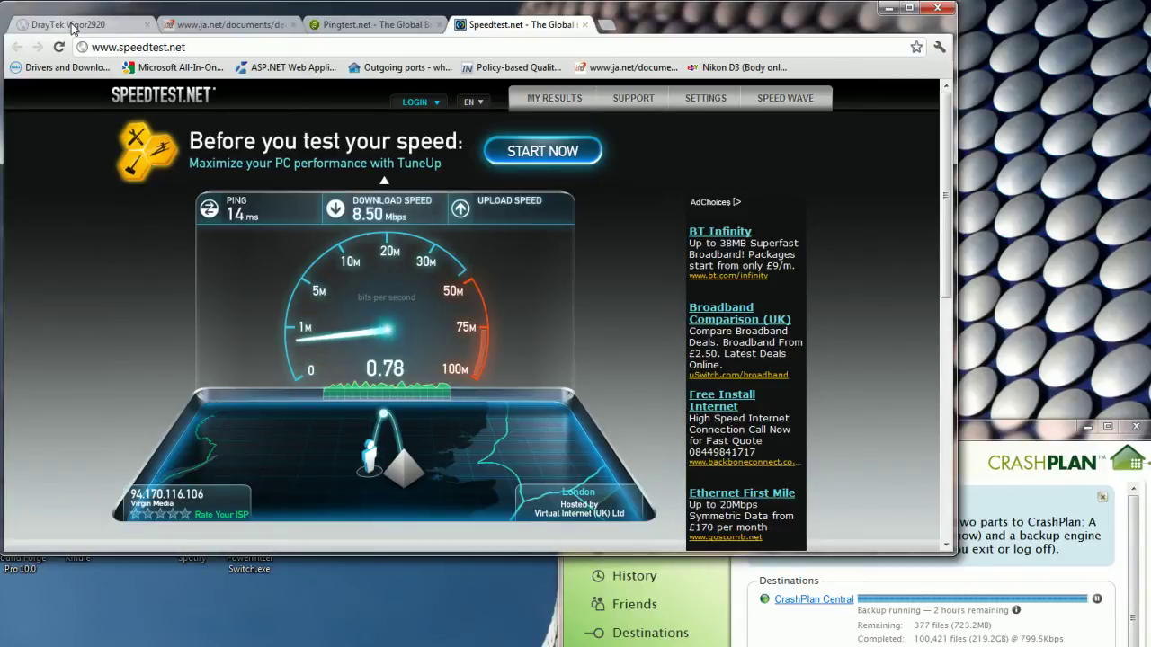
pyautogui.click(73, 25)
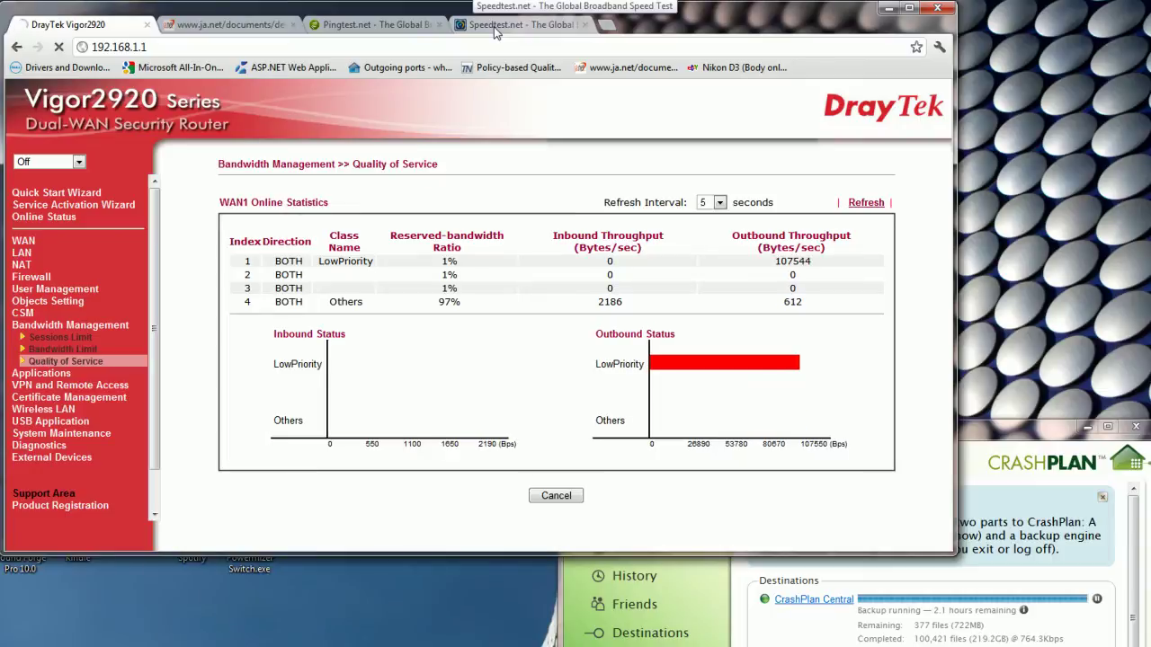
pyautogui.click(495, 27)
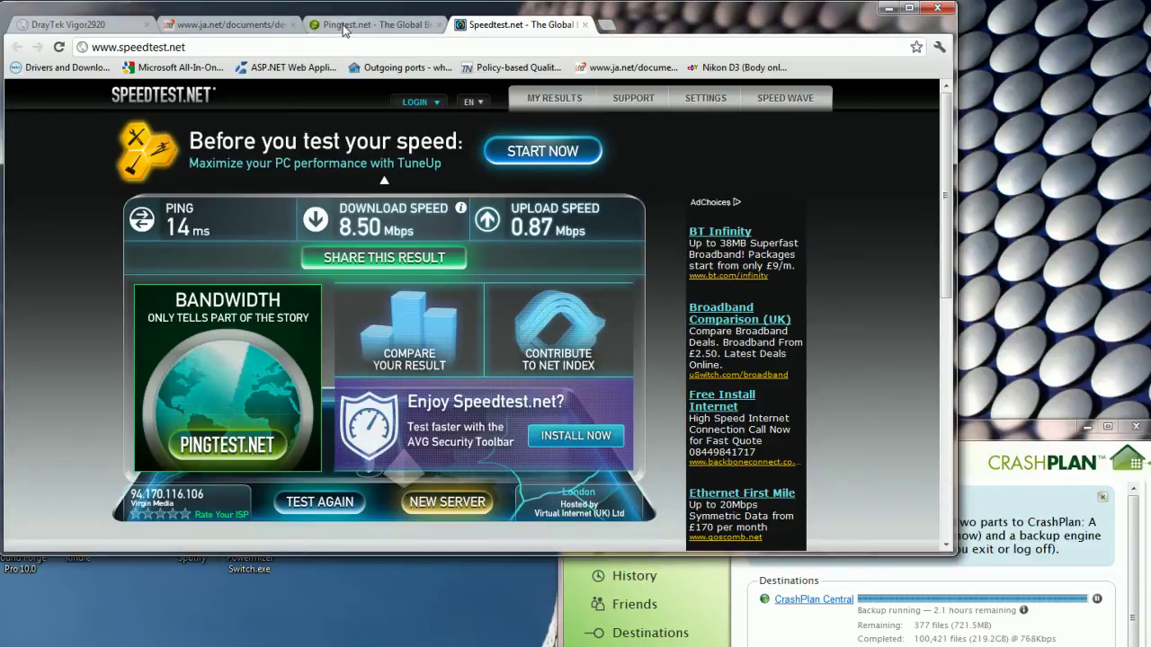
pyautogui.click(103, 26)
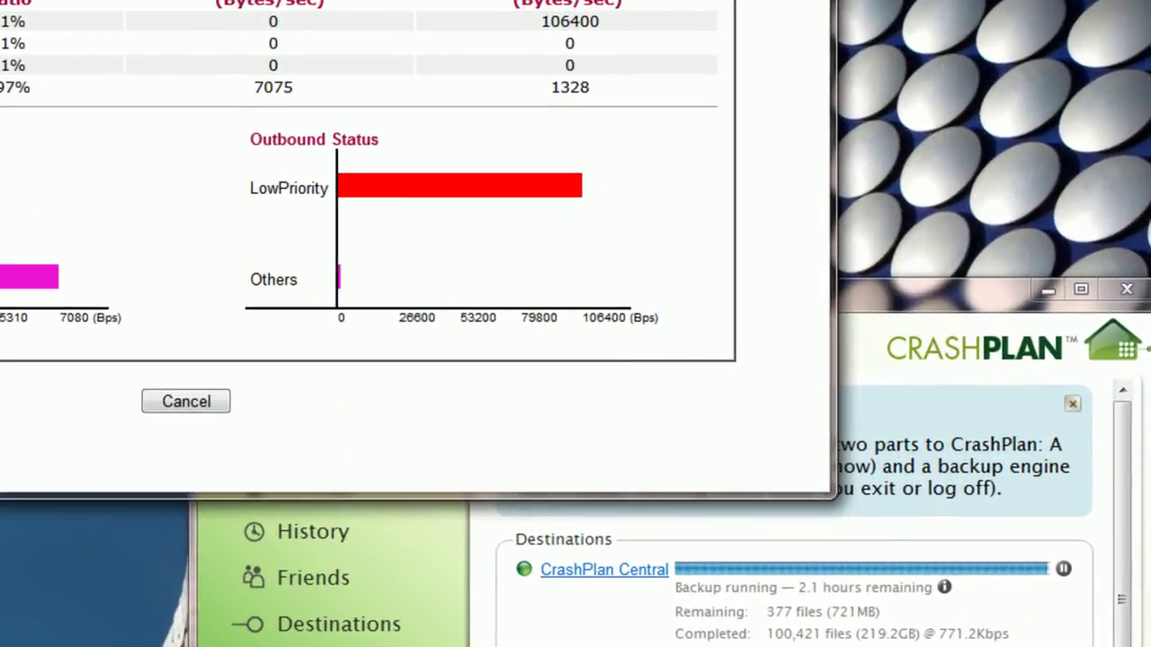
# Pause the CrashPlan Central backup, check router statistics, then bring the ping window forward.
pyautogui.click(1064, 574)
pyautogui.click(1064, 574)
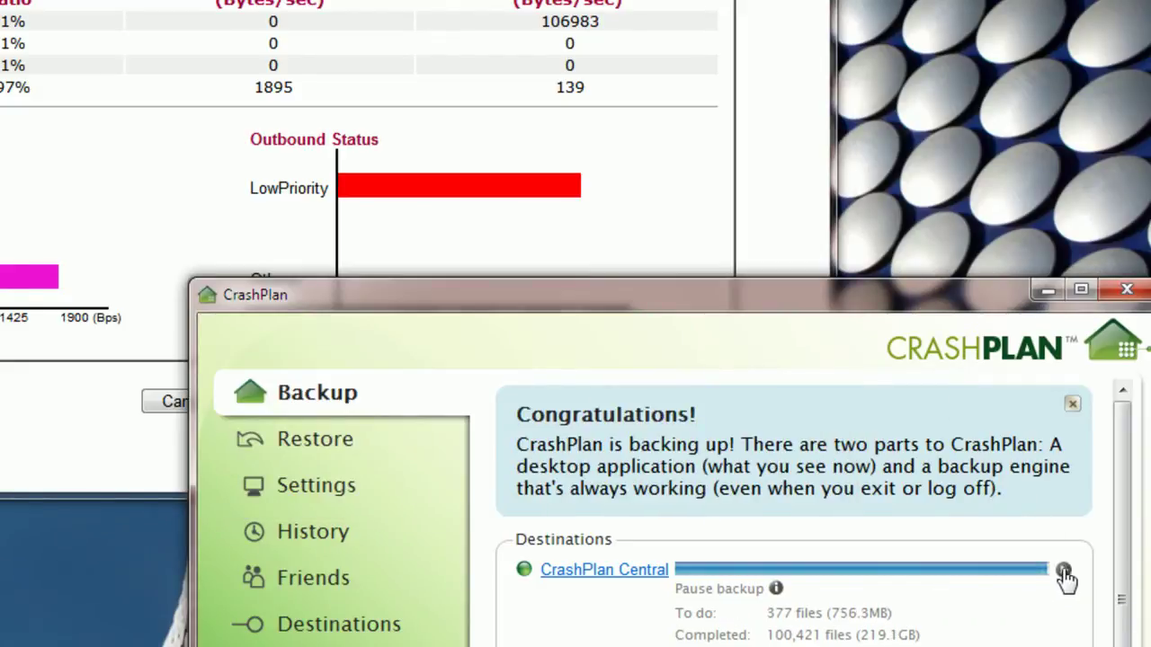
pyautogui.click(636, 141)
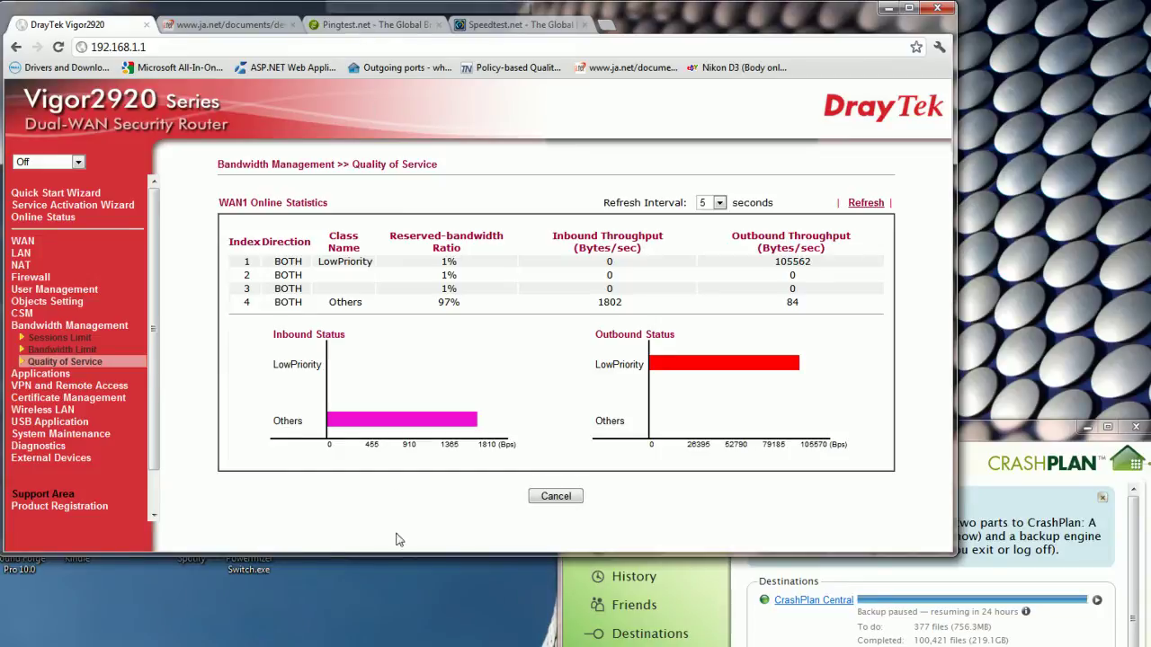
pyautogui.hotkey('alt', 'Tab')
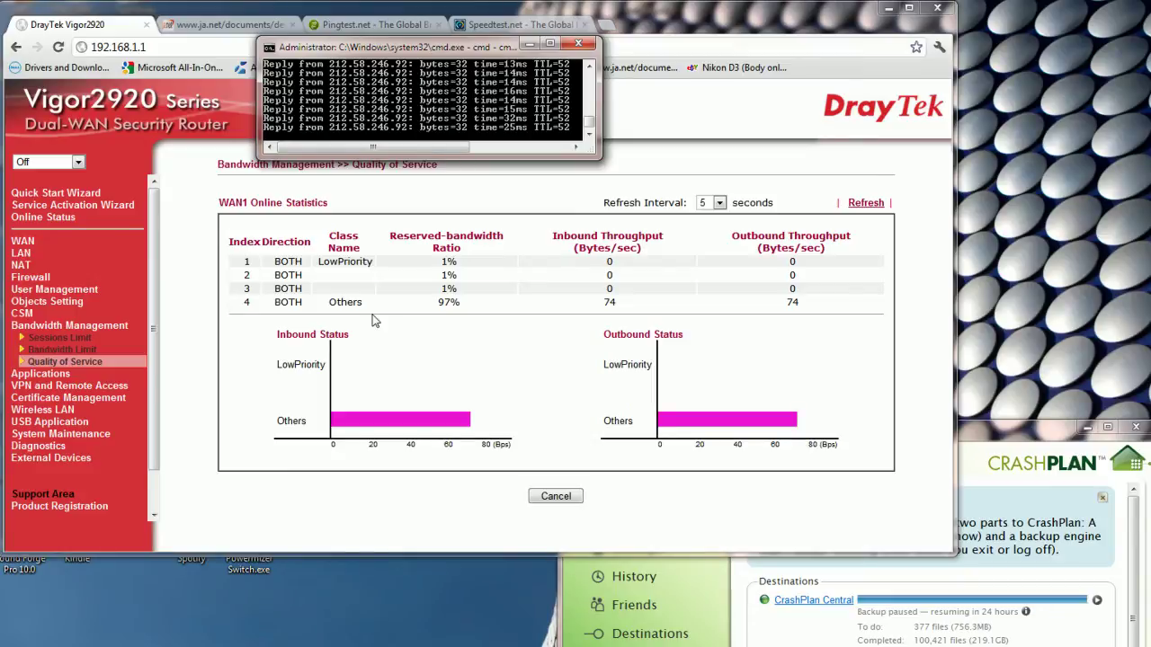
# Run a Pingtest.net test with the backup paused, watching the ping window.
pyautogui.click(352, 26)
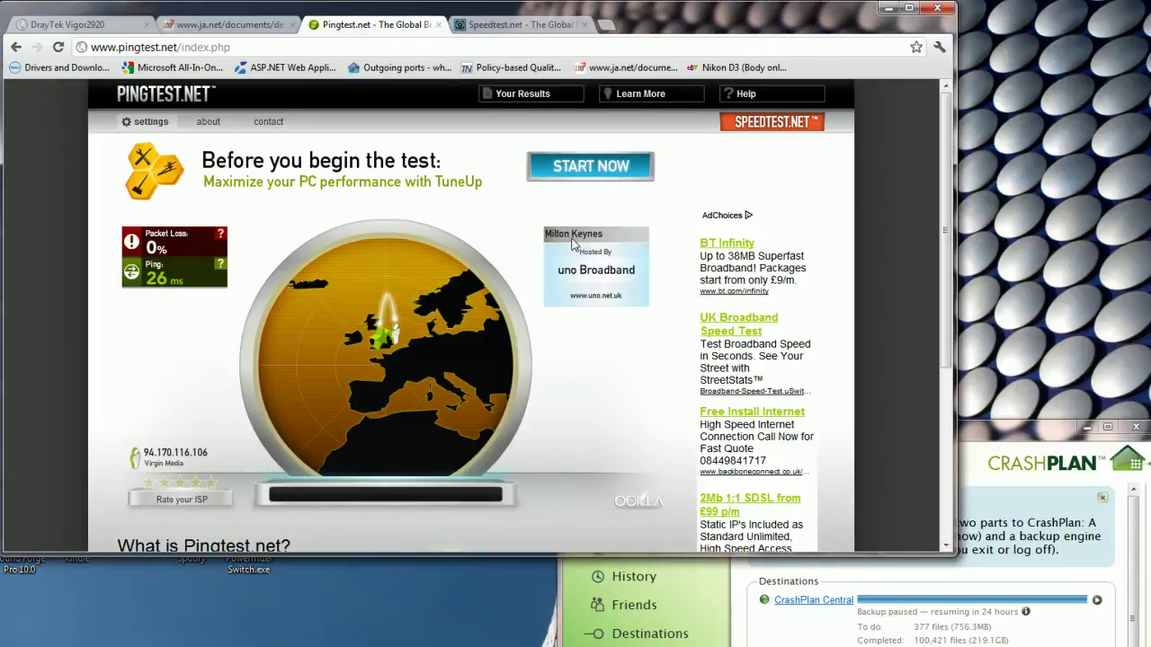
pyautogui.click(573, 245)
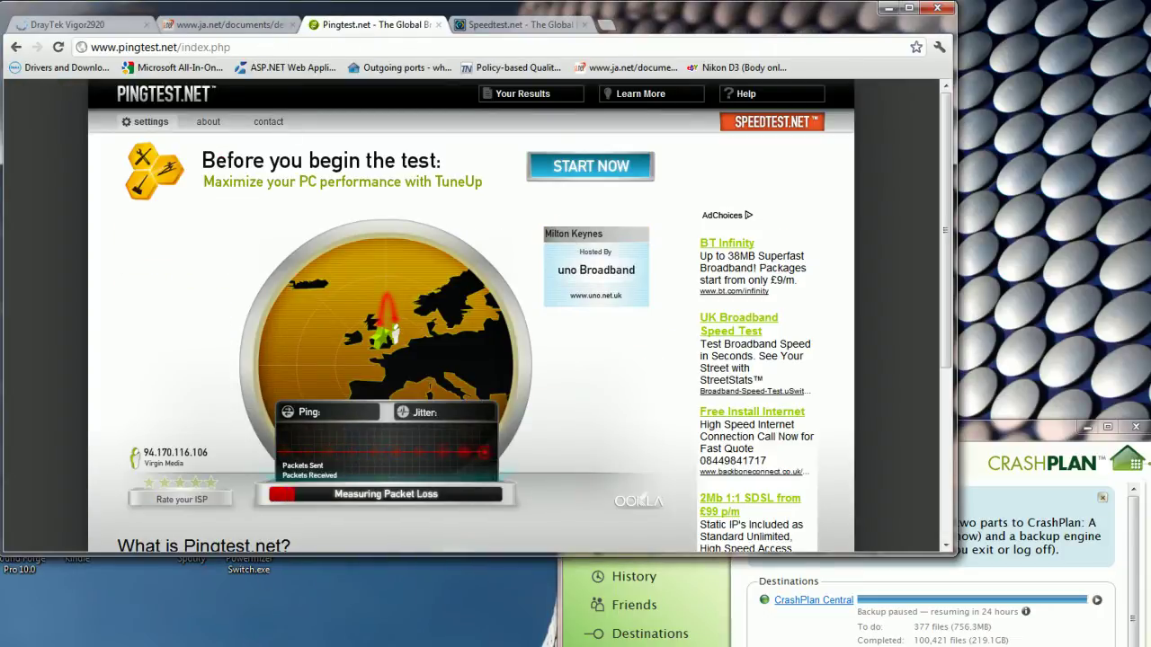
pyautogui.hotkey('alt', 'Tab')
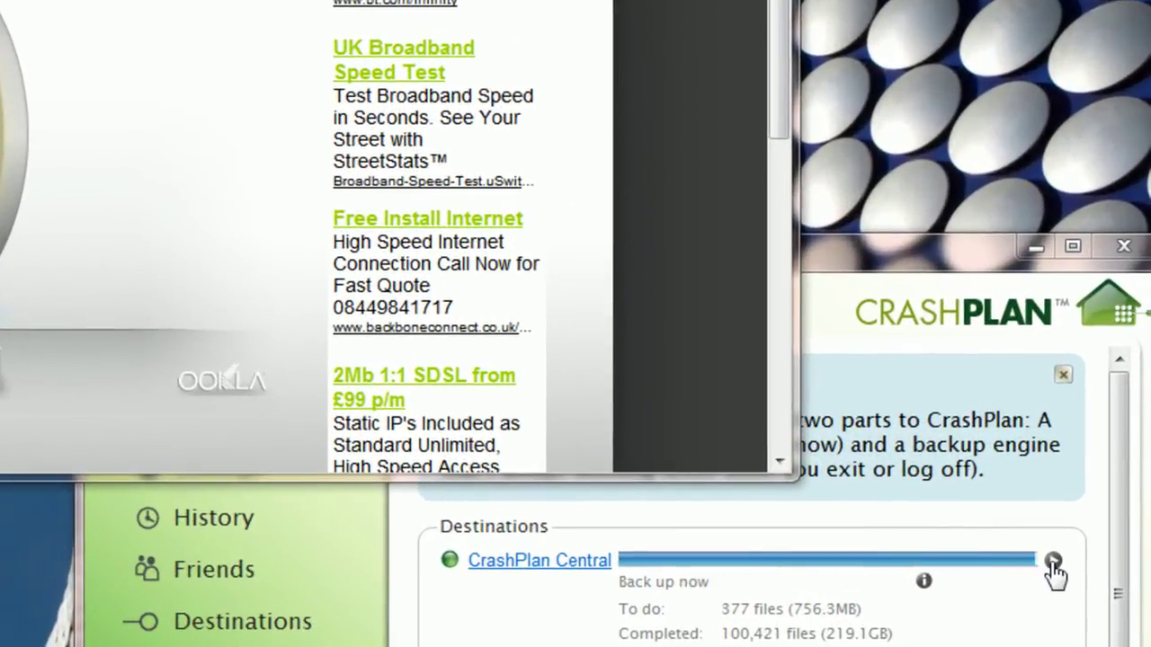
# Resume the CrashPlan Central backup and start another Pingtest.net test.
pyautogui.click(1052, 561)
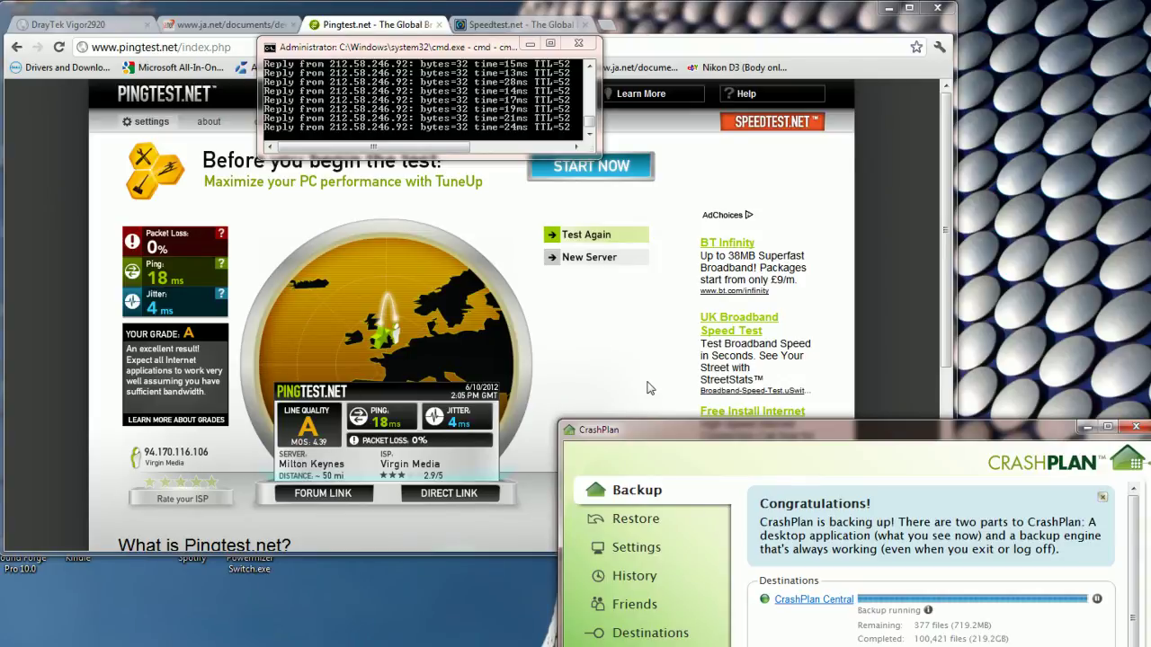
pyautogui.click(580, 236)
pyautogui.click(996, 424)
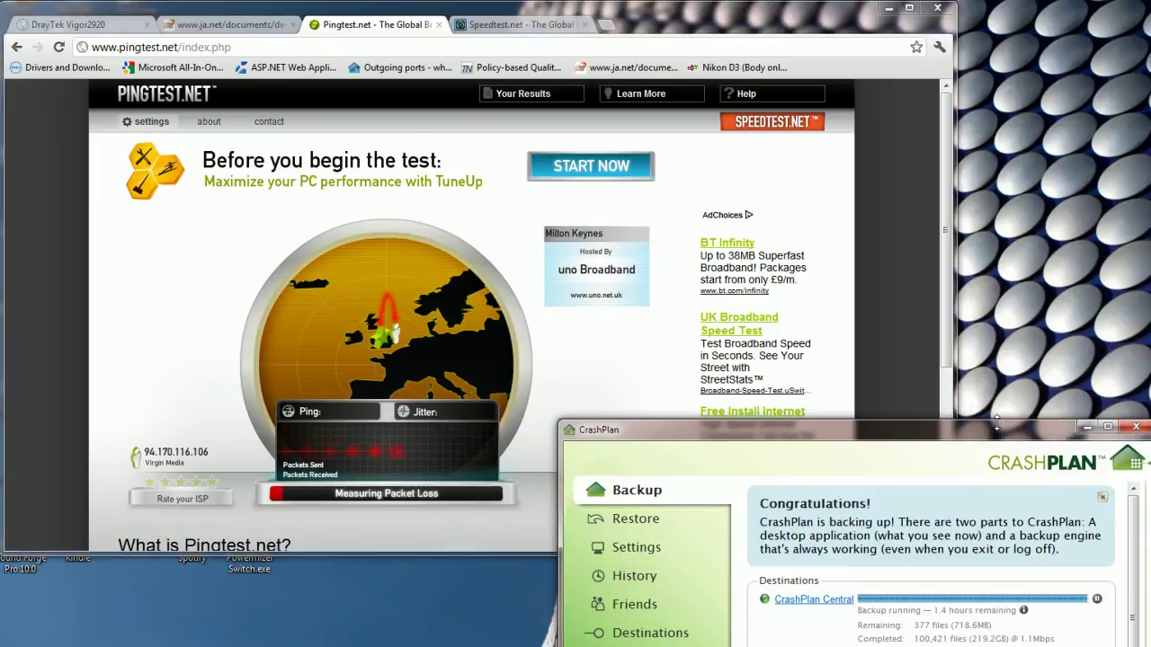